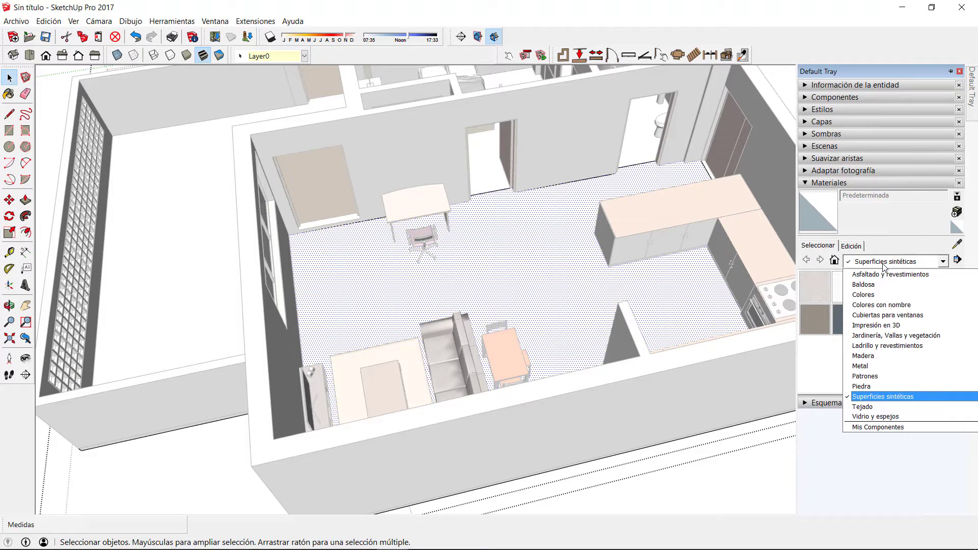
Paint the living room and kitchen floor with the natural ceramic tile from the Baldosa materials.
{"action": "left_click", "coordinate": [870, 285]}
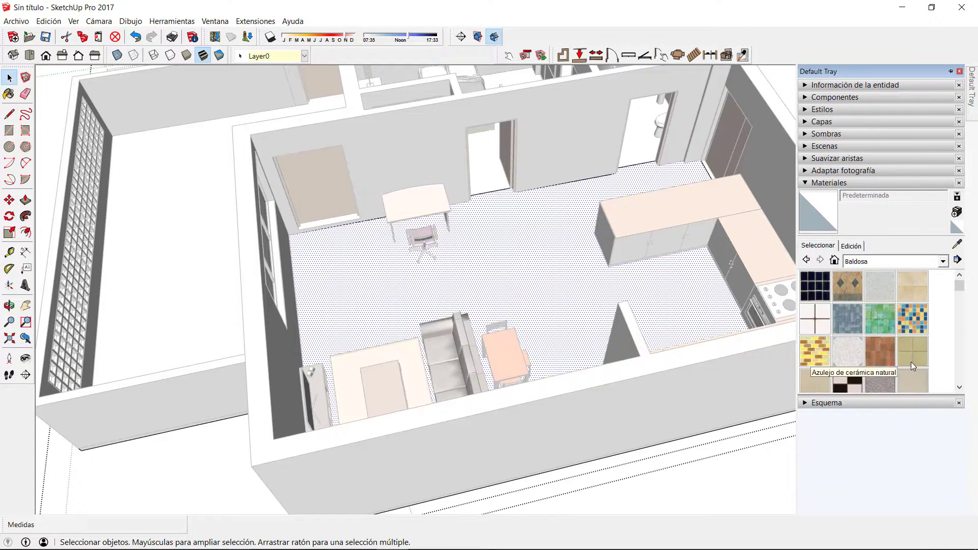
{"action": "scroll", "coordinate": [913, 366], "scroll_direction": "up", "scroll_amount": 1}
{"action": "left_click", "coordinate": [916, 295]}
{"action": "left_click", "coordinate": [547, 276]}
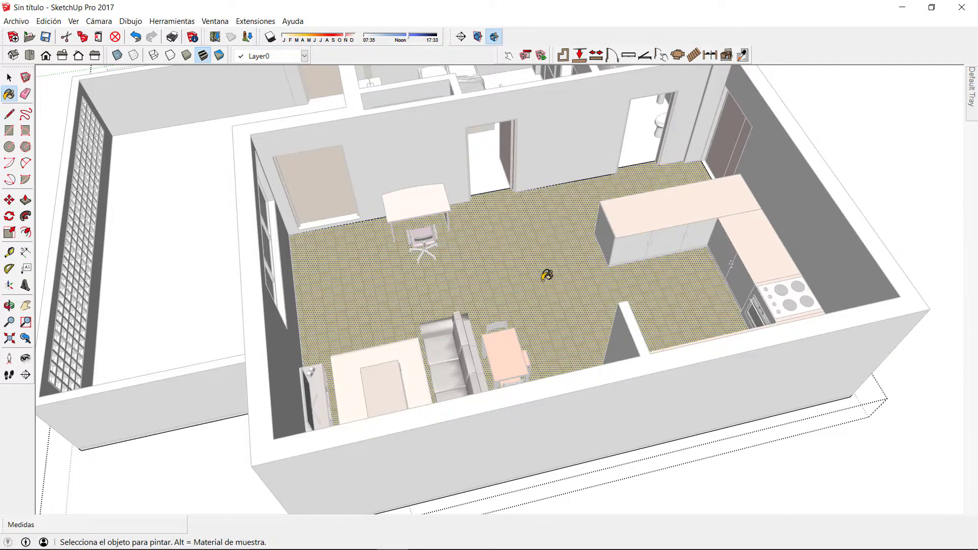
Set the floor tile material's colour to RGB 158, 142, 105 and its texture width to 0,65 m.
{"action": "mouse_move", "coordinate": [974, 97]}
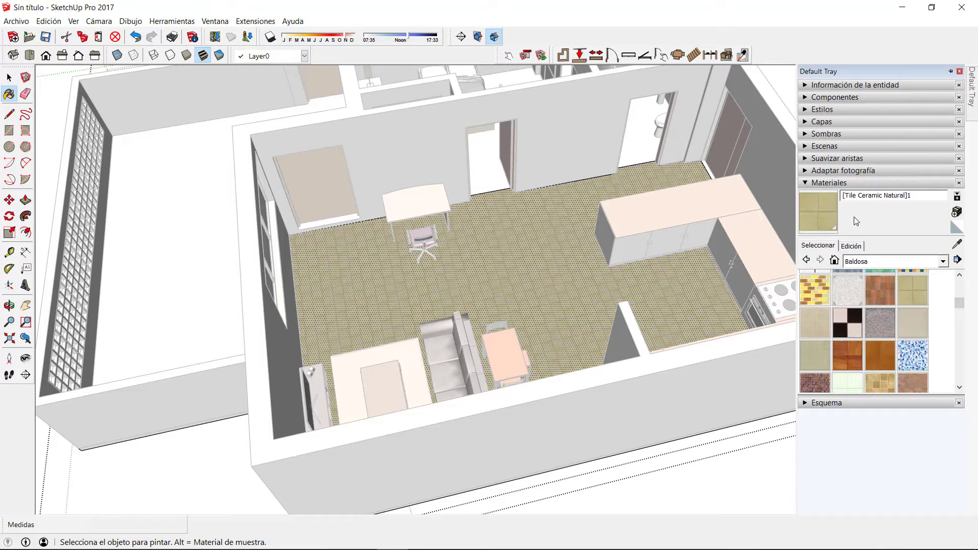
{"action": "left_click", "coordinate": [851, 246]}
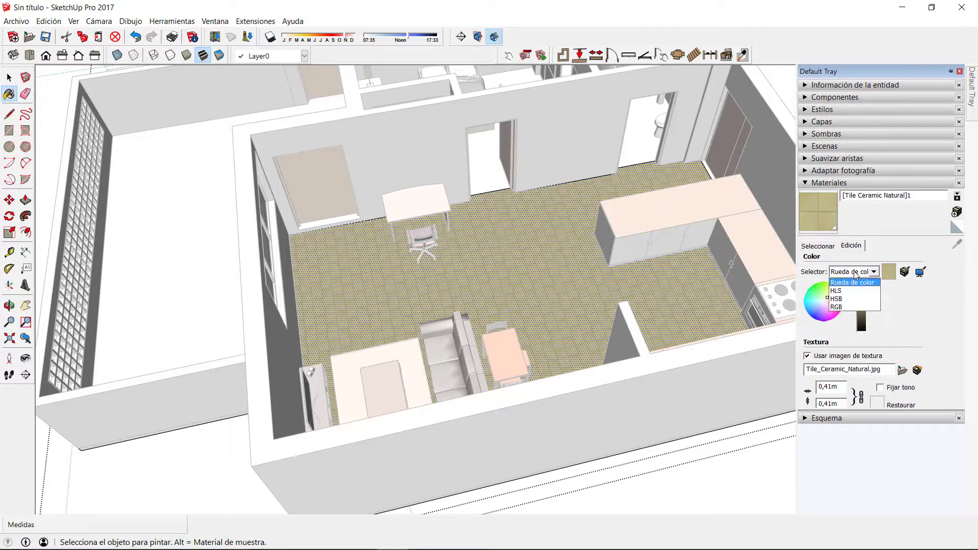
{"action": "left_click", "coordinate": [845, 307]}
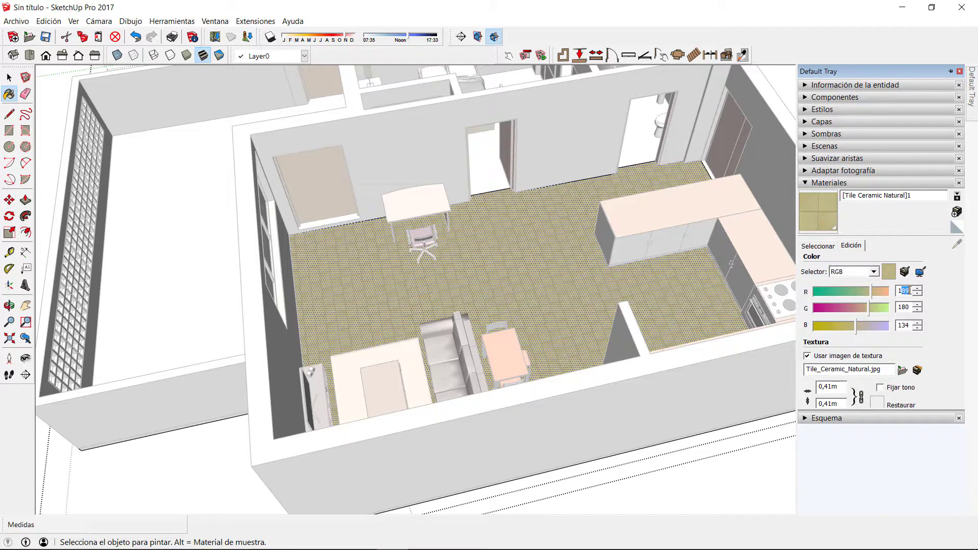
{"action": "type", "text": "158"}
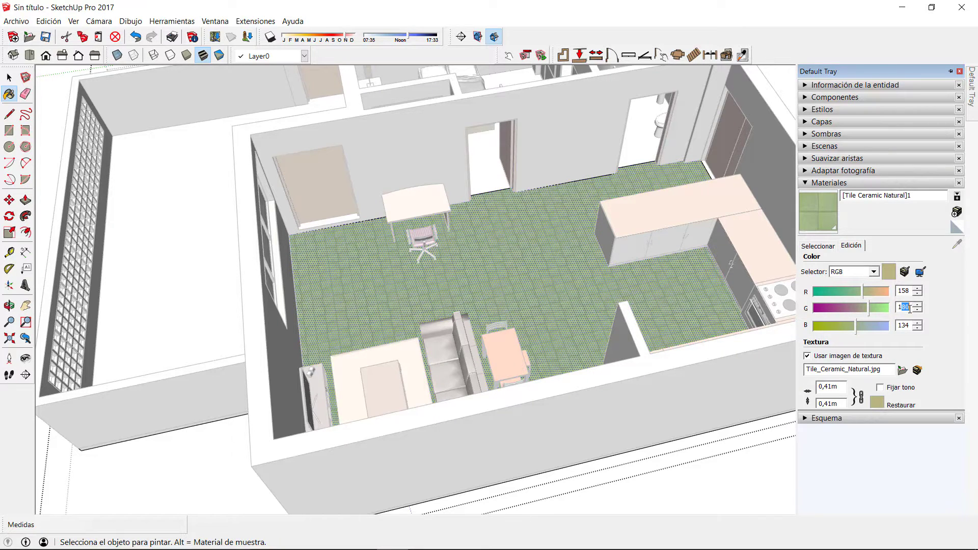
{"action": "type", "text": "142"}
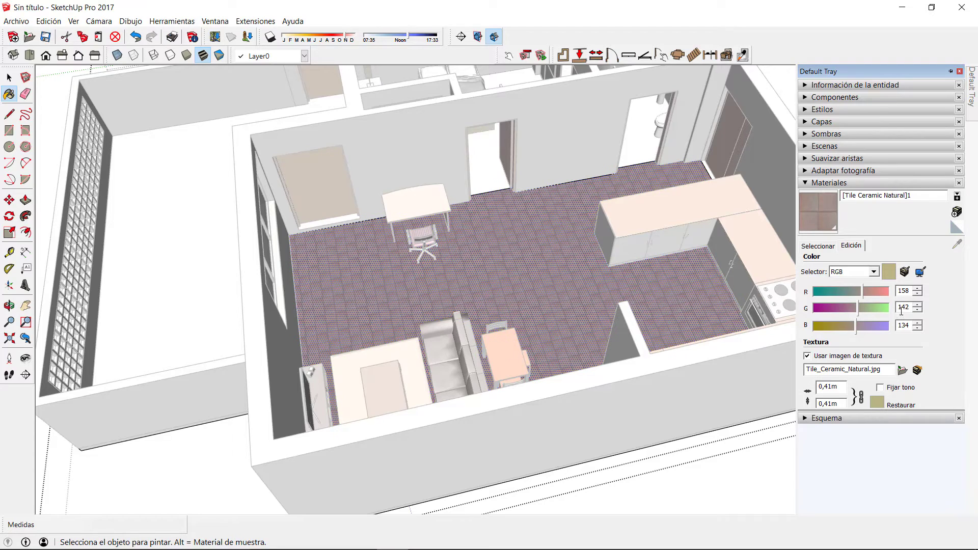
{"action": "type", "text": "105"}
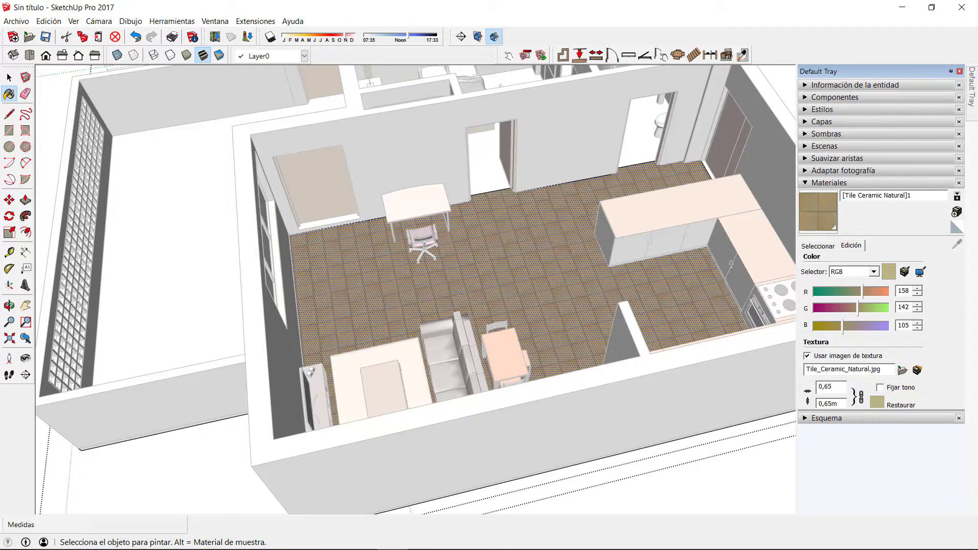
Paint the bedroom floor with the Piso de madera material from the Madera collection.
{"action": "left_click", "coordinate": [818, 246]}
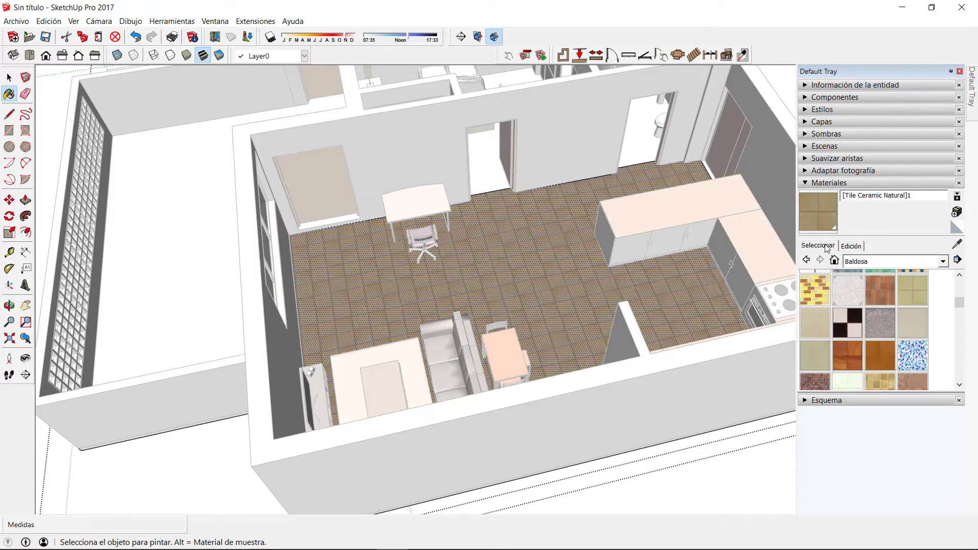
{"action": "middle_click_drag", "start_coordinate": [627, 271], "coordinate": [461, 224]}
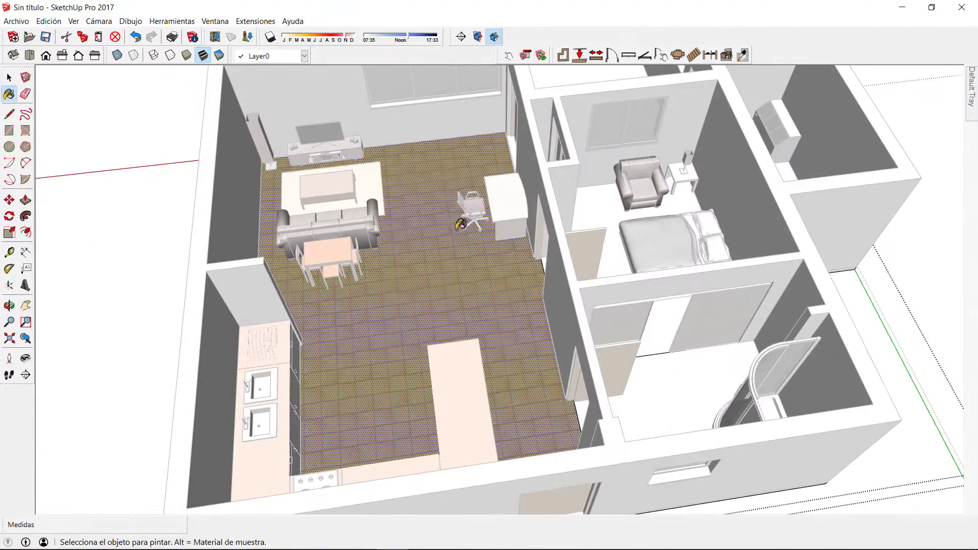
{"action": "left_click", "coordinate": [599, 221]}
{"action": "middle_click_drag", "start_coordinate": [588, 232], "coordinate": [687, 257]}
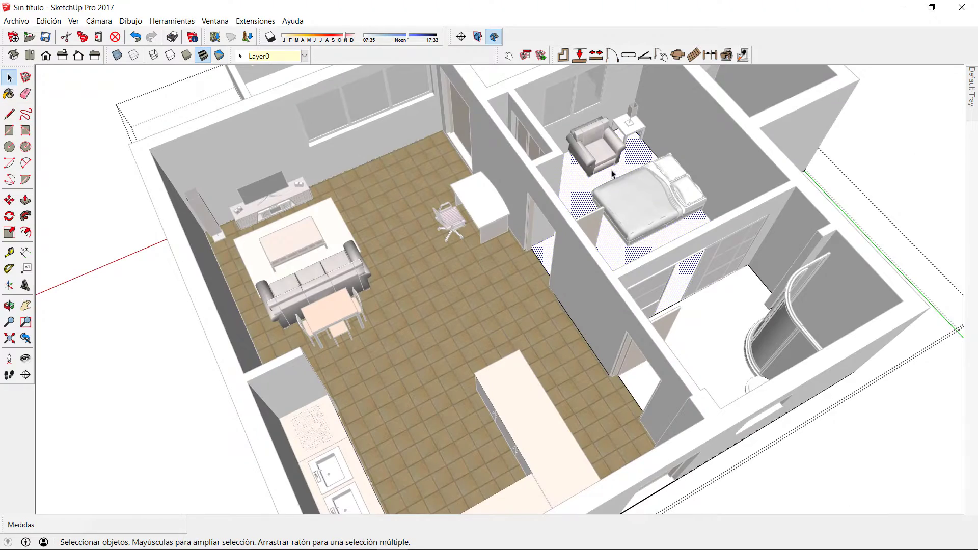
{"action": "mouse_move", "coordinate": [971, 97]}
{"action": "left_click", "coordinate": [860, 262]}
{"action": "left_click", "coordinate": [871, 360]}
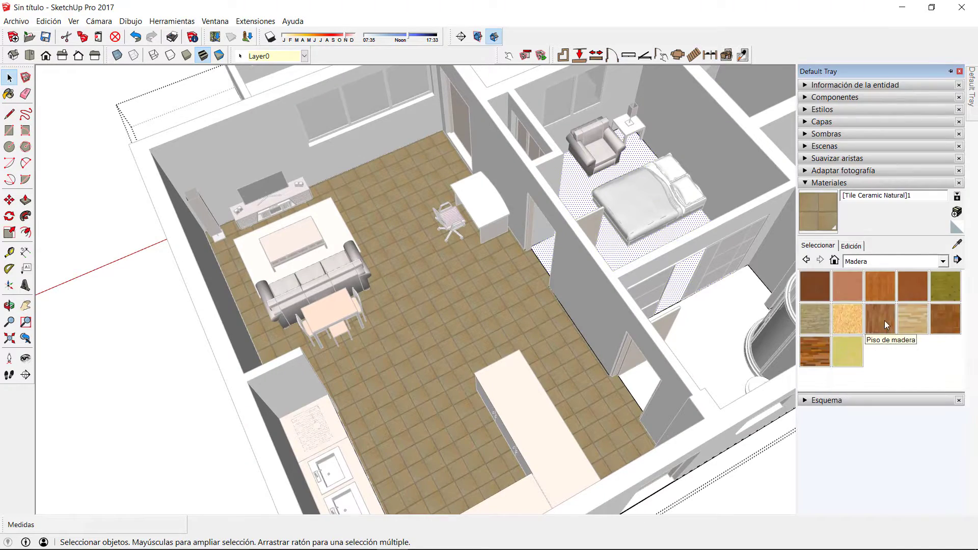
{"action": "left_click", "coordinate": [884, 322]}
{"action": "left_click", "coordinate": [581, 196]}
{"action": "key", "text": "space"}
Paint the bathroom floor with a beige stone-look tile from the Baldosa collection.
{"action": "middle_click_drag", "start_coordinate": [724, 306], "coordinate": [668, 383]}
{"action": "left_click", "coordinate": [668, 382]}
{"action": "middle_click_drag", "start_coordinate": [815, 193], "coordinate": [856, 150]}
{"action": "mouse_move", "coordinate": [973, 98]}
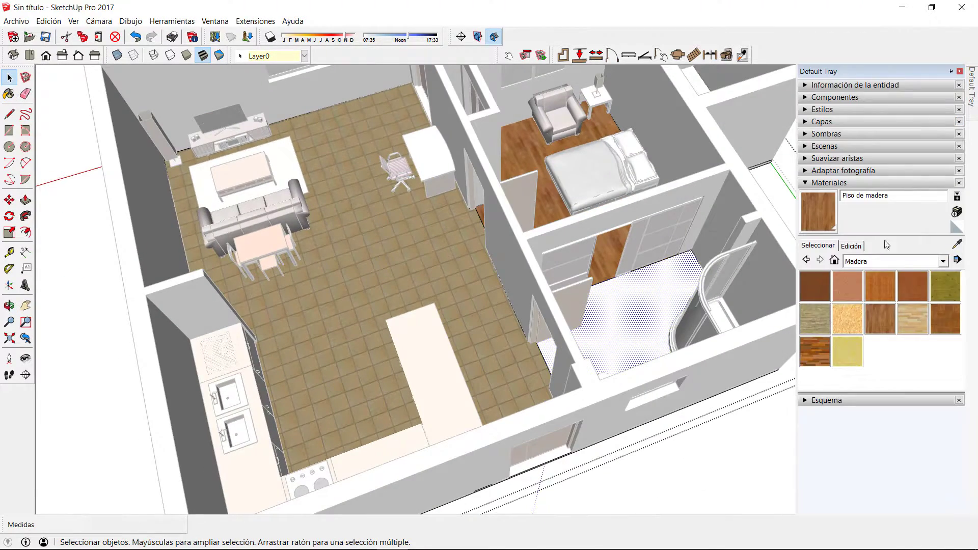
{"action": "left_click", "coordinate": [866, 261]}
{"action": "left_click", "coordinate": [866, 286]}
{"action": "scroll", "coordinate": [865, 316], "scroll_direction": "down", "scroll_amount": 3}
{"action": "left_click", "coordinate": [862, 363]}
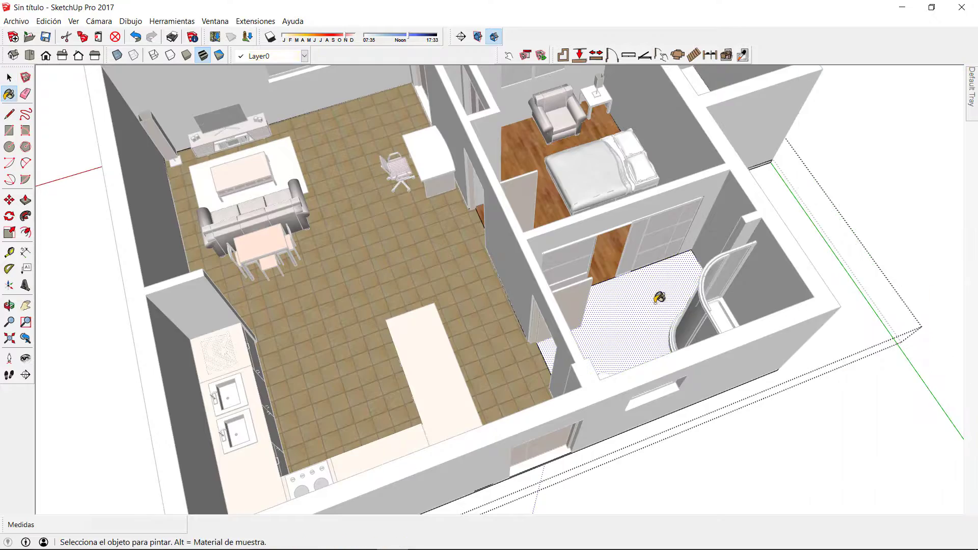
{"action": "left_click", "coordinate": [658, 299]}
Paint the floor of the small side room next to the bedroom with Piedra de mármol.
{"action": "scroll", "coordinate": [658, 299], "scroll_direction": "up", "scroll_amount": 2}
{"action": "mouse_move", "coordinate": [596, 158]}
{"action": "middle_mouse_down"}
{"action": "mouse_move", "coordinate": [632, 166]}
{"action": "mouse_move", "coordinate": [494, 270]}
{"action": "mouse_move", "coordinate": [696, 251]}
{"action": "mouse_move", "coordinate": [594, 210]}
{"action": "mouse_move", "coordinate": [461, 207]}
{"action": "middle_mouse_up"}
{"action": "left_click", "coordinate": [594, 210]}
{"action": "mouse_move", "coordinate": [972, 94]}
{"action": "left_click", "coordinate": [884, 260]}
{"action": "left_click", "coordinate": [865, 376]}
{"action": "left_click", "coordinate": [856, 321]}
{"action": "left_click", "coordinate": [606, 212]}
{"action": "key", "text": "space"}
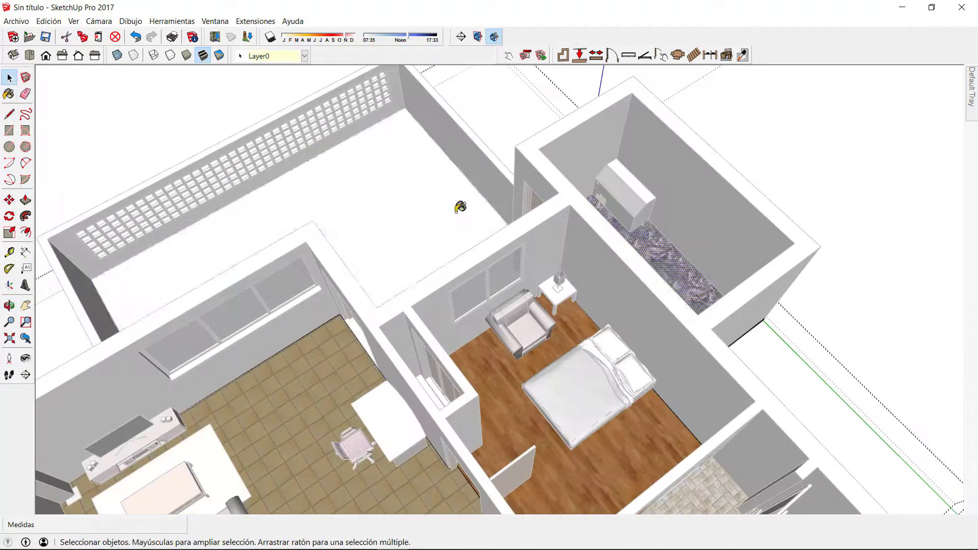
Paint the terrace floor with Pavers Modular Brick from the Jardinería, Vallas y vegetación collection.
{"action": "left_click", "coordinate": [461, 207]}
{"action": "mouse_move", "coordinate": [970, 117]}
{"action": "left_click", "coordinate": [884, 261]}
{"action": "left_click", "coordinate": [889, 377]}
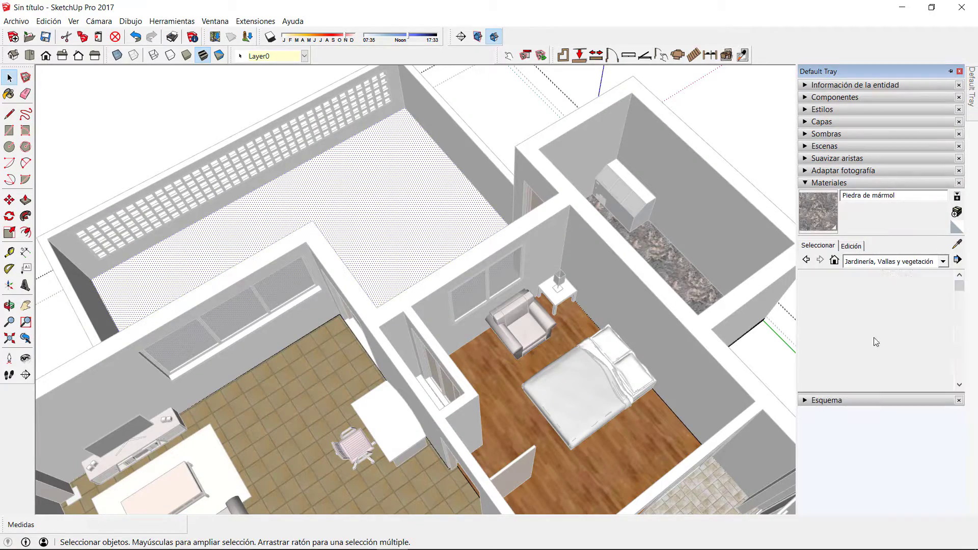
{"action": "scroll", "coordinate": [873, 339], "scroll_direction": "down", "scroll_amount": 2}
{"action": "left_click", "coordinate": [906, 324]}
{"action": "left_click", "coordinate": [417, 237]}
{"action": "mouse_move", "coordinate": [973, 103]}
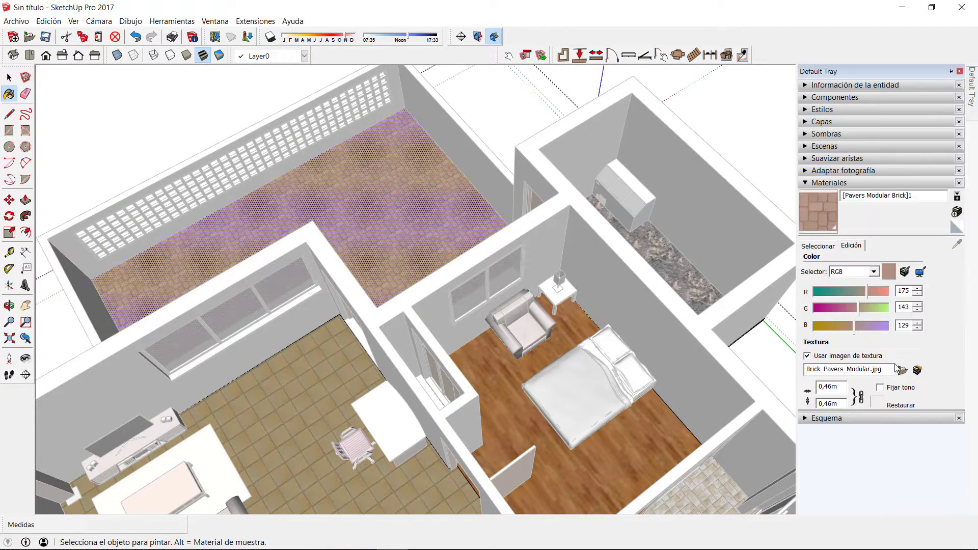
{"action": "middle_click_drag", "start_coordinate": [387, 288], "coordinate": [703, 224]}
{"action": "key", "text": "space"}
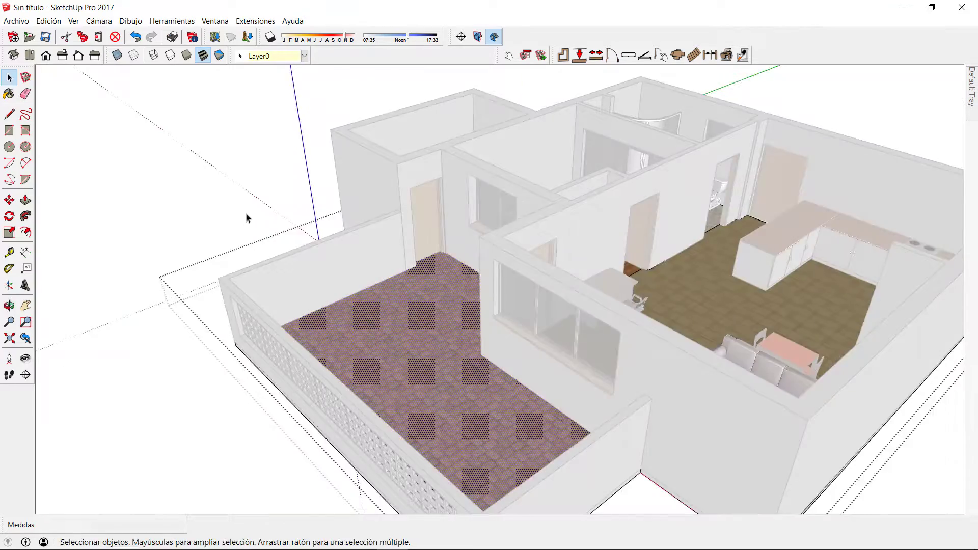
Deselect the terrace floor and open the house walls group for editing.
{"action": "left_click", "coordinate": [246, 218]}
{"action": "middle_click_drag", "start_coordinate": [247, 218], "coordinate": [407, 270]}
{"action": "key", "text": "ctrl+a"}
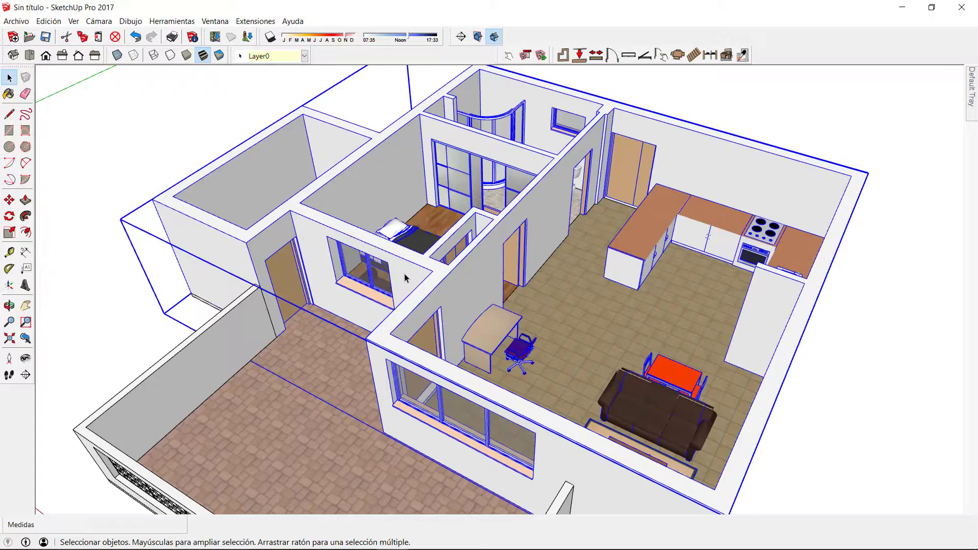
{"action": "double_click", "coordinate": [405, 274]}
Select the exterior wall faces of the house and paint them with Cinder Block from Ladrillo y revestimientos.
{"action": "middle_click_drag", "start_coordinate": [540, 295], "coordinate": [506, 323]}
{"action": "left_click", "coordinate": [548, 322]}
{"action": "scroll", "coordinate": [335, 249], "scroll_direction": "up", "scroll_amount": 8}
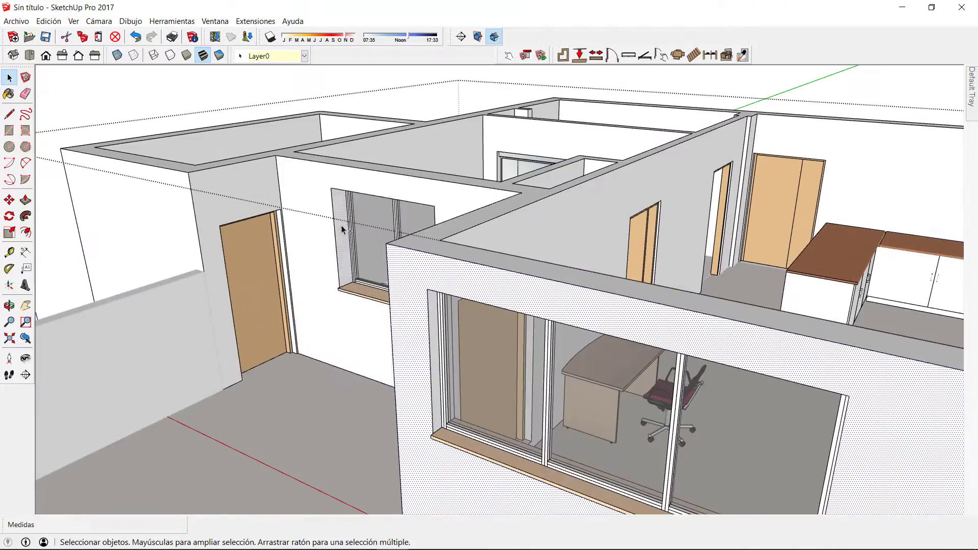
{"action": "left_click", "coordinate": [311, 222], "text": "shift"}
{"action": "left_click", "coordinate": [265, 214], "text": "shift"}
{"action": "middle_click_drag", "start_coordinate": [265, 214], "coordinate": [581, 306]}
{"action": "left_click", "coordinate": [528, 262], "text": "shift"}
{"action": "scroll", "coordinate": [326, 214], "scroll_direction": "down", "scroll_amount": 4}
{"action": "left_click", "coordinate": [459, 245], "text": "shift"}
{"action": "scroll", "coordinate": [377, 224], "scroll_direction": "up", "scroll_amount": 4}
{"action": "scroll", "coordinate": [548, 223], "scroll_direction": "down", "scroll_amount": 4}
{"action": "scroll", "coordinate": [235, 242], "scroll_direction": "down", "scroll_amount": 3}
{"action": "middle_click_drag", "start_coordinate": [102, 214], "coordinate": [433, 291]}
{"action": "scroll", "coordinate": [347, 225], "scroll_direction": "down", "scroll_amount": 3}
{"action": "mouse_move", "coordinate": [971, 92]}
{"action": "left_click", "coordinate": [943, 261]}
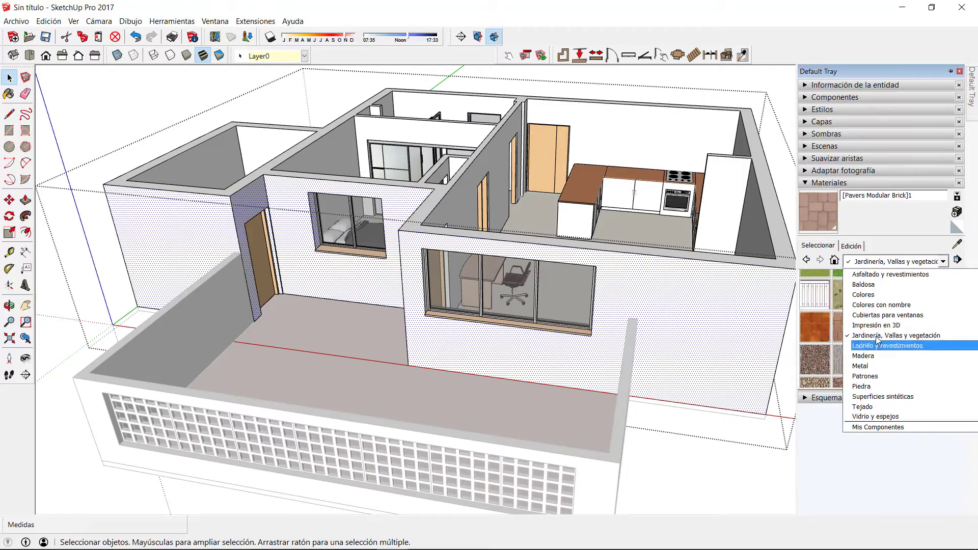
{"action": "left_click", "coordinate": [882, 343]}
{"action": "left_click", "coordinate": [887, 296]}
{"action": "left_click", "coordinate": [706, 304]}
Set the texture width of the Cinder Block material on the exterior walls to 1 m.
{"action": "scroll", "coordinate": [703, 290], "scroll_direction": "up", "scroll_amount": 8}
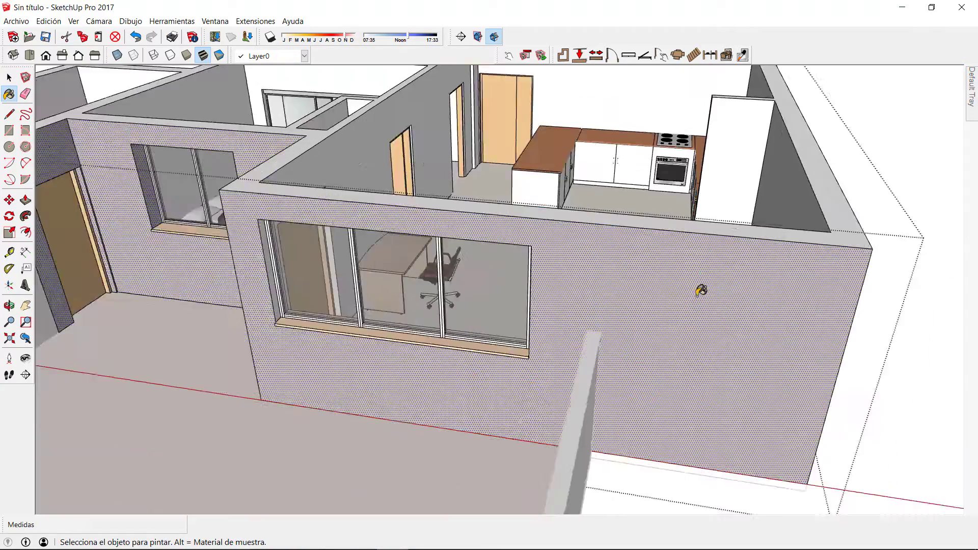
{"action": "mouse_move", "coordinate": [972, 91]}
{"action": "left_click", "coordinate": [851, 245]}
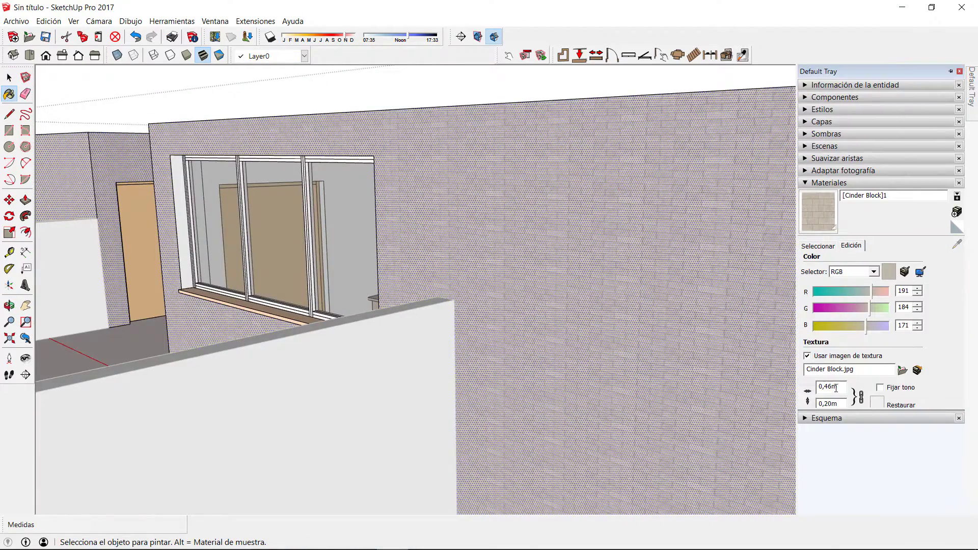
{"action": "type", "text": "1"}
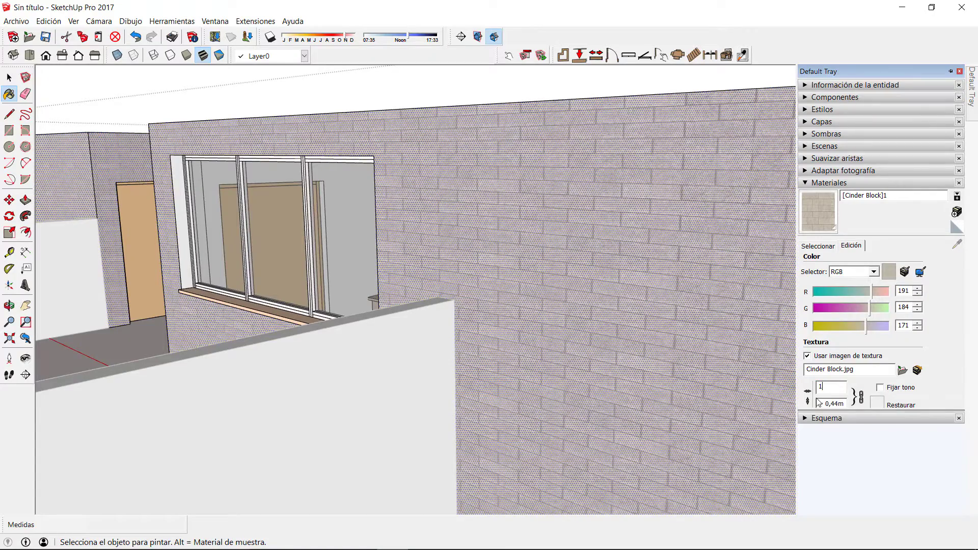
Select the interior wall faces of the living room and kitchen and paint them with Cladding Stucco White.
{"action": "scroll", "coordinate": [515, 258], "scroll_direction": "down", "scroll_amount": 3}
{"action": "mouse_move", "coordinate": [321, 243]}
{"action": "middle_mouse_down"}
{"action": "mouse_move", "coordinate": [668, 271]}
{"action": "mouse_move", "coordinate": [764, 291]}
{"action": "middle_mouse_up"}
{"action": "key", "text": "space"}
{"action": "middle_click_drag", "start_coordinate": [461, 130], "coordinate": [326, 240]}
{"action": "scroll", "coordinate": [653, 188], "scroll_direction": "up", "scroll_amount": 2}
{"action": "middle_click_drag", "start_coordinate": [653, 187], "coordinate": [529, 155]}
{"action": "left_click", "coordinate": [528, 155]}
{"action": "left_click", "coordinate": [643, 160], "text": "shift"}
{"action": "middle_click_drag", "start_coordinate": [643, 161], "coordinate": [526, 249], "text": "shift"}
{"action": "left_click", "coordinate": [565, 245], "text": "shift"}
{"action": "scroll", "coordinate": [566, 244], "scroll_direction": "up", "scroll_amount": 1}
{"action": "left_click", "coordinate": [663, 239]}
{"action": "middle_click_drag", "start_coordinate": [663, 240], "coordinate": [754, 244]}
{"action": "middle_click_drag", "start_coordinate": [754, 244], "coordinate": [499, 229], "text": "shift"}
{"action": "scroll", "coordinate": [499, 229], "scroll_direction": "up", "scroll_amount": 2}
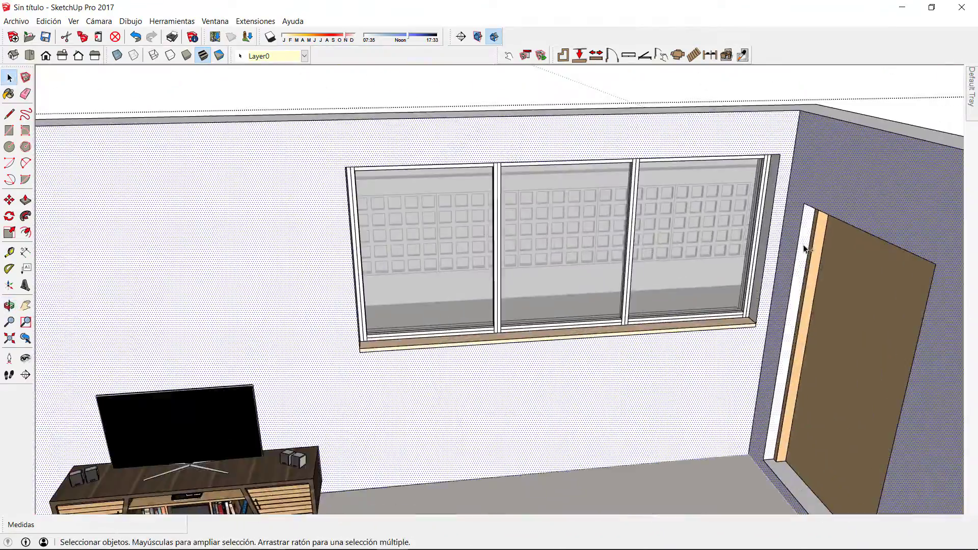
{"action": "left_click", "coordinate": [802, 255], "text": "shift"}
{"action": "middle_click_drag", "start_coordinate": [762, 407], "coordinate": [866, 265], "text": "shift"}
{"action": "middle_click_drag", "start_coordinate": [497, 216], "coordinate": [646, 141]}
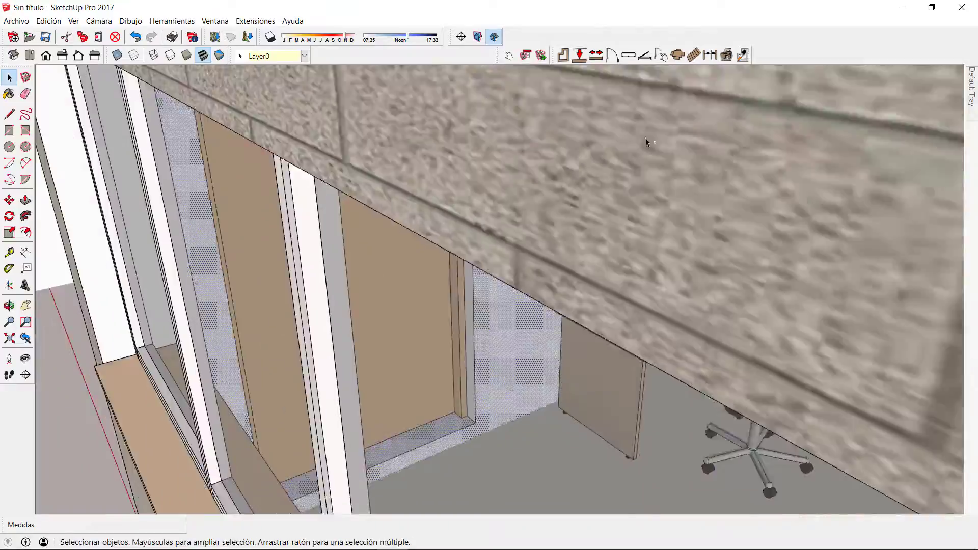
{"action": "scroll", "coordinate": [646, 142], "scroll_direction": "down", "scroll_amount": 3}
{"action": "middle_click_drag", "start_coordinate": [575, 172], "coordinate": [199, 331]}
{"action": "scroll", "coordinate": [583, 228], "scroll_direction": "down", "scroll_amount": 3}
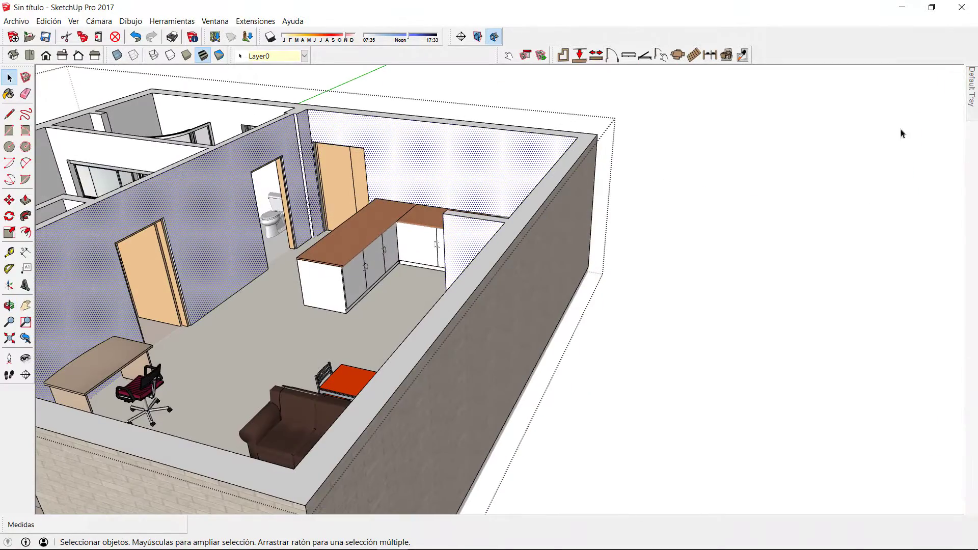
{"action": "mouse_move", "coordinate": [971, 115]}
{"action": "left_click", "coordinate": [818, 246]}
{"action": "left_click", "coordinate": [897, 260]}
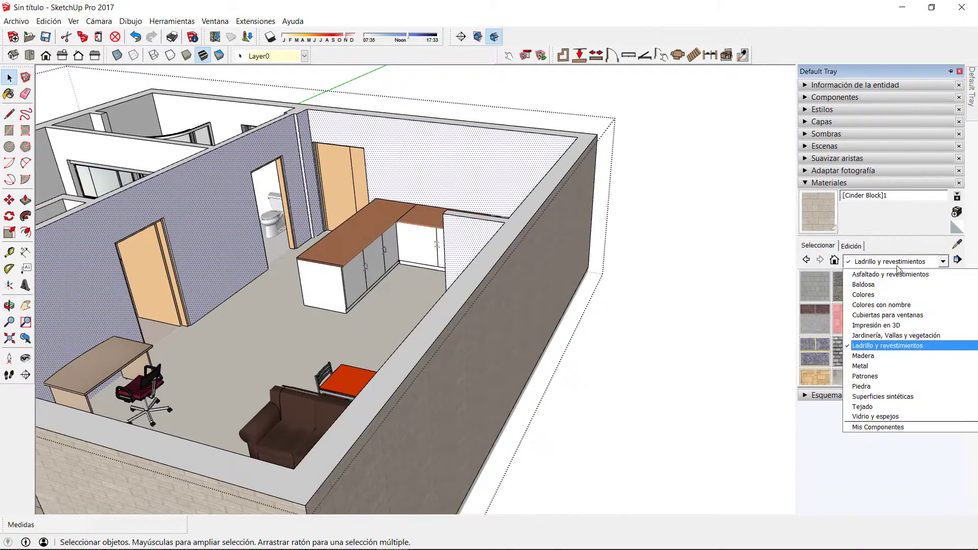
{"action": "left_click", "coordinate": [866, 343]}
{"action": "left_click", "coordinate": [867, 328]}
{"action": "left_click", "coordinate": [438, 148]}
{"action": "scroll", "coordinate": [437, 148], "scroll_direction": "up", "scroll_amount": 5}
{"action": "middle_click_drag", "start_coordinate": [437, 148], "coordinate": [494, 142]}
{"action": "scroll", "coordinate": [451, 153], "scroll_direction": "down", "scroll_amount": 3}
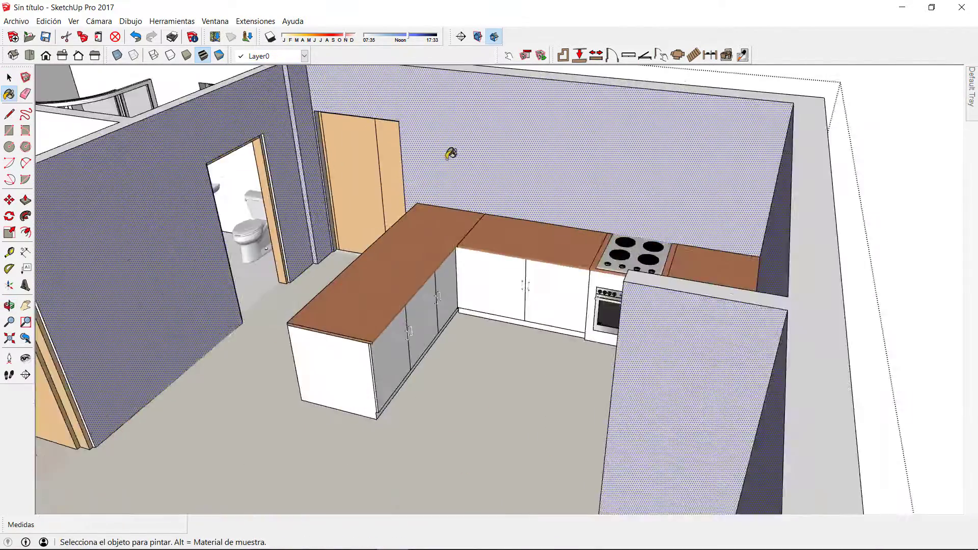
Change the texture width of the Cladding Stucco White material on the interior walls.
{"action": "scroll", "coordinate": [451, 154], "scroll_direction": "up", "scroll_amount": 3}
{"action": "mouse_move", "coordinate": [971, 102]}
{"action": "left_click", "coordinate": [850, 246]}
{"action": "left_click_drag", "start_coordinate": [824, 387], "coordinate": [837, 388]}
{"action": "scroll", "coordinate": [474, 230], "scroll_direction": "down", "scroll_amount": 2}
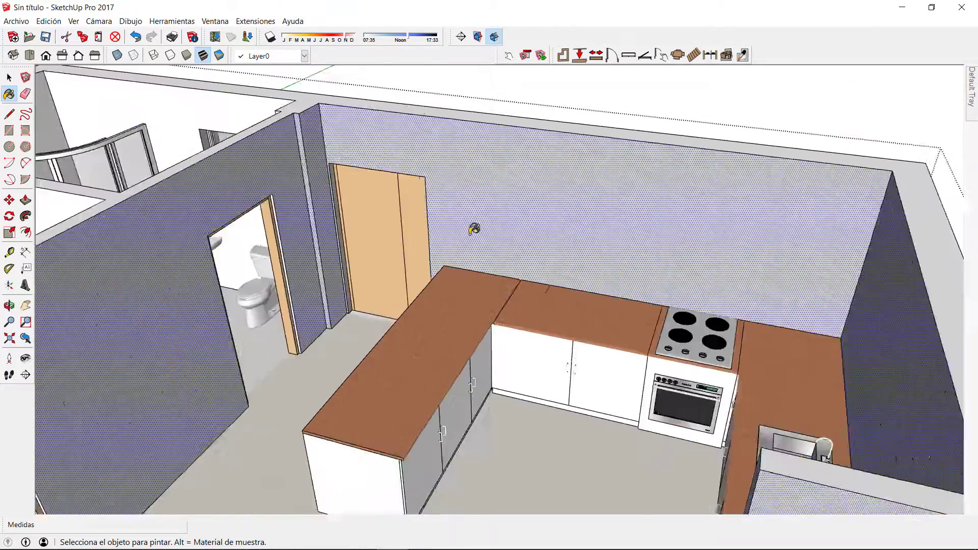
Select all bathroom wall faces and paint them with a blue tile material.
{"action": "middle_click_drag", "start_coordinate": [474, 229], "coordinate": [566, 251]}
{"action": "key", "text": "space"}
{"action": "scroll", "coordinate": [563, 252], "scroll_direction": "up", "scroll_amount": 4}
{"action": "left_click", "coordinate": [567, 252]}
{"action": "left_click", "coordinate": [599, 253], "text": "ctrl"}
{"action": "middle_click_drag", "start_coordinate": [636, 254], "coordinate": [67, 239]}
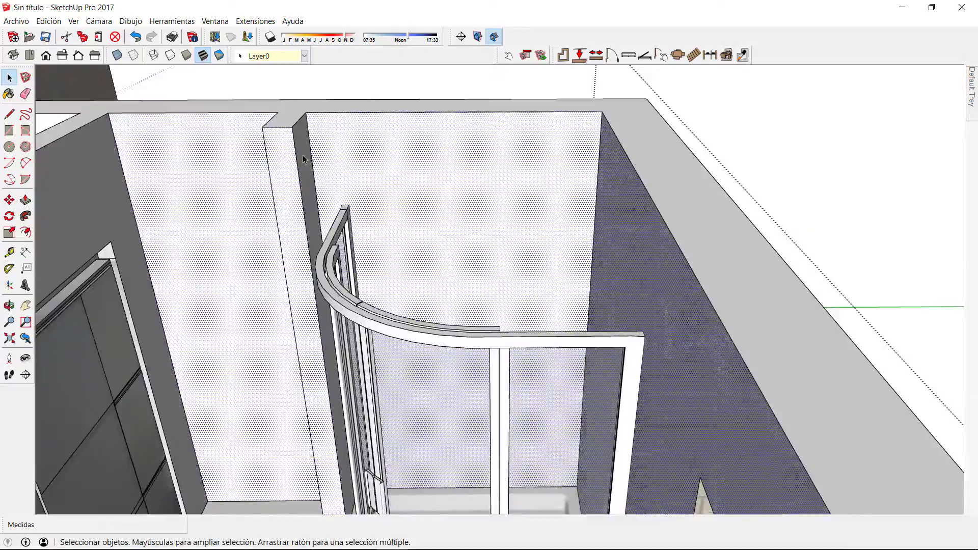
{"action": "left_click", "coordinate": [303, 160], "text": "ctrl"}
{"action": "middle_click_drag", "start_coordinate": [304, 159], "coordinate": [77, 214]}
{"action": "scroll", "coordinate": [204, 194], "scroll_direction": "down", "scroll_amount": 3}
{"action": "left_click", "coordinate": [229, 152], "text": "ctrl"}
{"action": "scroll", "coordinate": [229, 153], "scroll_direction": "up", "scroll_amount": 3}
{"action": "middle_click_drag", "start_coordinate": [229, 152], "coordinate": [662, 257]}
{"action": "mouse_move", "coordinate": [971, 86]}
{"action": "left_click", "coordinate": [872, 261]}
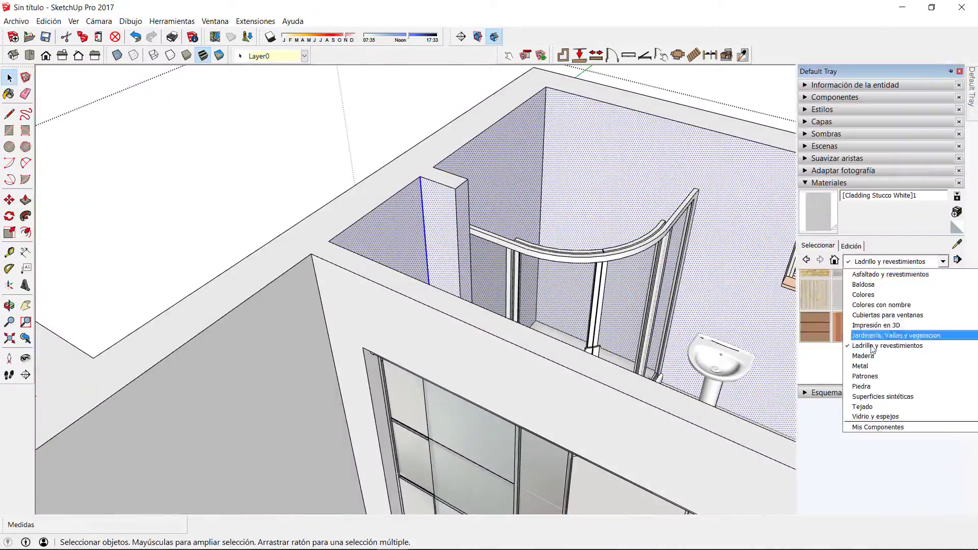
{"action": "left_click", "coordinate": [866, 316]}
{"action": "scroll", "coordinate": [854, 356], "scroll_direction": "down", "scroll_amount": 3}
{"action": "left_click", "coordinate": [854, 363]}
{"action": "left_click", "coordinate": [657, 170]}
Select the bedroom wall faces and paint them with a concrete panel material.
{"action": "scroll", "coordinate": [647, 170], "scroll_direction": "down", "scroll_amount": 3}
{"action": "mouse_move", "coordinate": [690, 170]}
{"action": "middle_mouse_down"}
{"action": "mouse_move", "coordinate": [291, 244]}
{"action": "mouse_move", "coordinate": [451, 270]}
{"action": "mouse_move", "coordinate": [460, 252]}
{"action": "mouse_move", "coordinate": [369, 323]}
{"action": "mouse_move", "coordinate": [311, 306]}
{"action": "middle_mouse_up"}
{"action": "scroll", "coordinate": [291, 245], "scroll_direction": "up", "scroll_amount": 3}
{"action": "key", "text": "space"}
{"action": "left_click", "coordinate": [509, 247]}
{"action": "scroll", "coordinate": [462, 278], "scroll_direction": "down", "scroll_amount": 3}
{"action": "left_click", "coordinate": [122, 168], "text": "shift"}
{"action": "mouse_move", "coordinate": [122, 168]}
{"action": "middle_mouse_down"}
{"action": "mouse_move", "coordinate": [314, 222]}
{"action": "mouse_move", "coordinate": [571, 219]}
{"action": "mouse_move", "coordinate": [627, 198]}
{"action": "mouse_move", "coordinate": [557, 232]}
{"action": "mouse_move", "coordinate": [473, 193]}
{"action": "middle_mouse_up"}
{"action": "mouse_move", "coordinate": [970, 88]}
{"action": "left_click", "coordinate": [878, 261]}
{"action": "left_click", "coordinate": [601, 214]}
{"action": "key", "text": "space"}
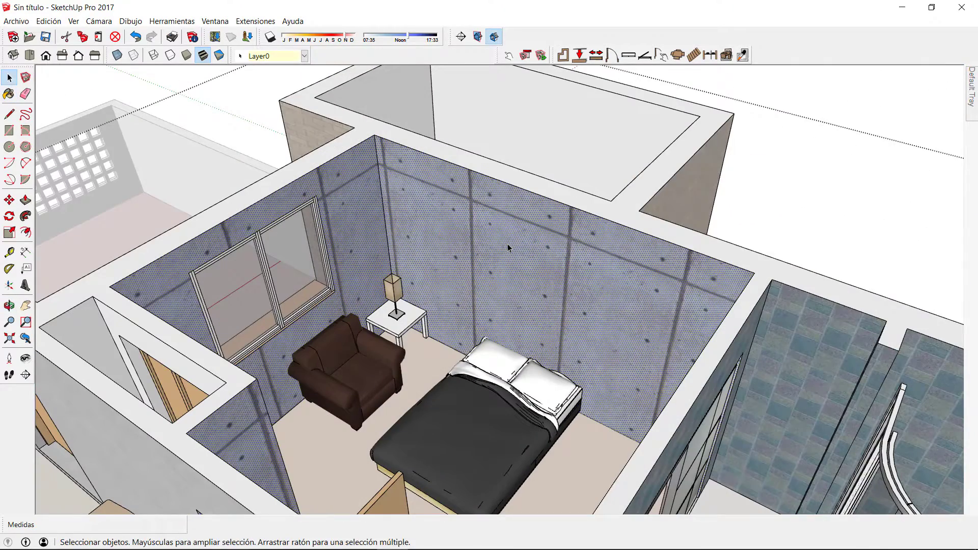
Scale down the concrete panel texture on the bedroom wall behind the bed using the texture position pins.
{"action": "left_click", "coordinate": [507, 243]}
{"action": "middle_click_drag", "start_coordinate": [508, 244], "coordinate": [525, 212]}
{"action": "right_click", "coordinate": [525, 213]}
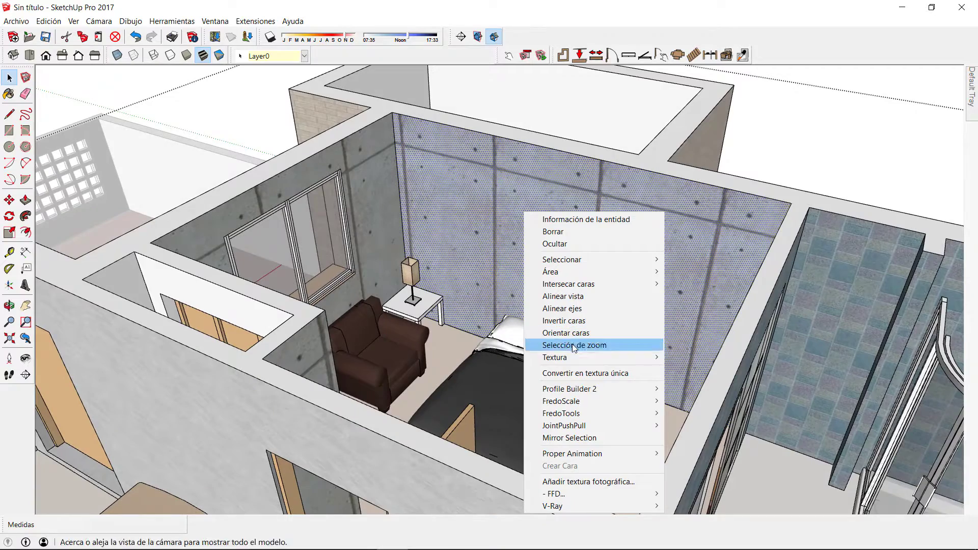
{"action": "left_click", "coordinate": [689, 358]}
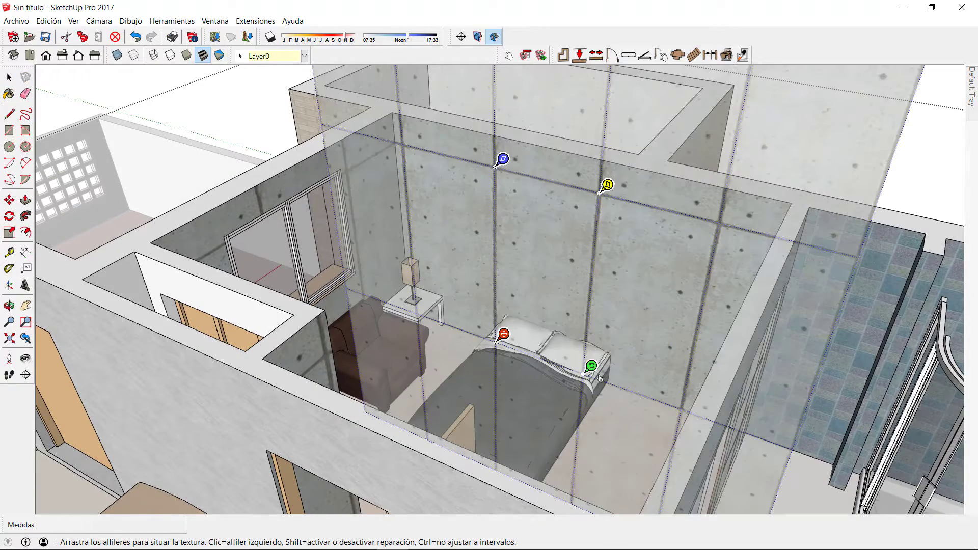
{"action": "left_click_drag", "start_coordinate": [593, 370], "coordinate": [506, 294]}
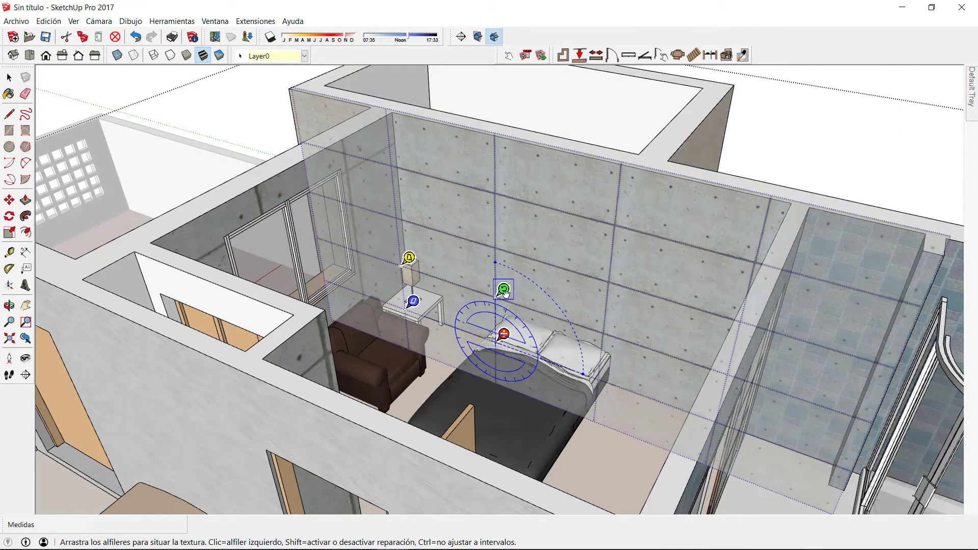
{"action": "middle_click_drag", "start_coordinate": [524, 274], "coordinate": [533, 267]}
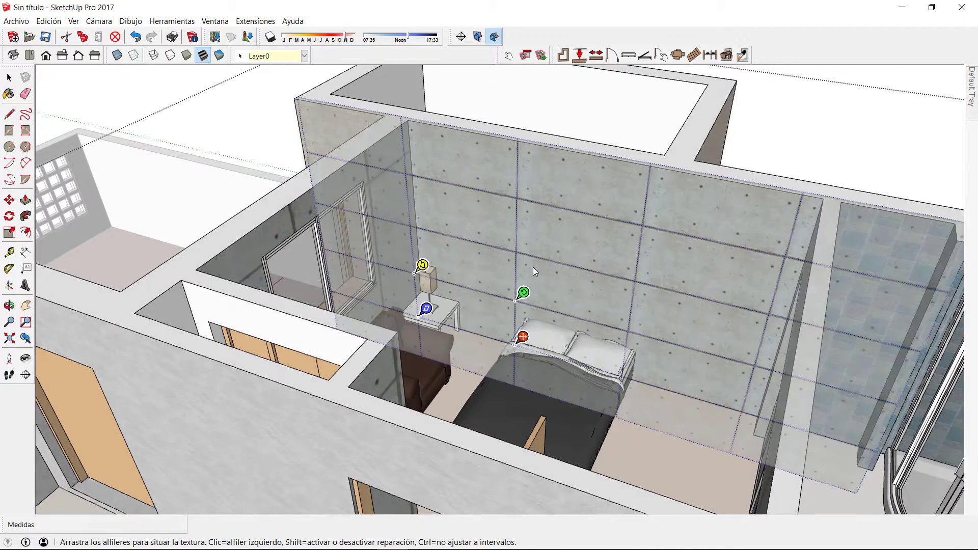
Shift the concrete texture so its panel joints line up with the wall's corner and base, and accept the placement.
{"action": "middle_click_drag", "start_coordinate": [522, 341], "coordinate": [749, 335]}
{"action": "scroll", "coordinate": [749, 335], "scroll_direction": "up", "scroll_amount": 2}
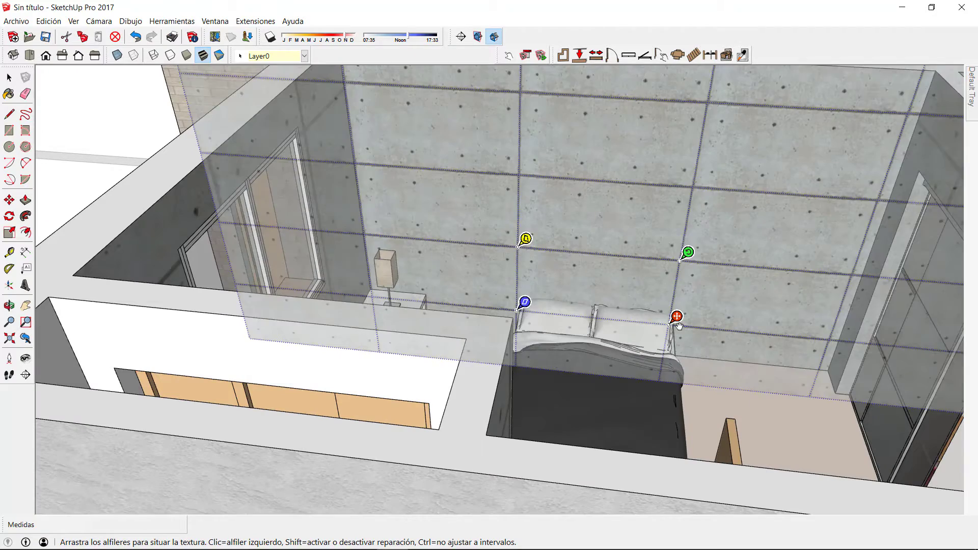
{"action": "left_click_drag", "start_coordinate": [679, 327], "coordinate": [833, 367]}
{"action": "scroll", "coordinate": [743, 279], "scroll_direction": "down", "scroll_amount": 1}
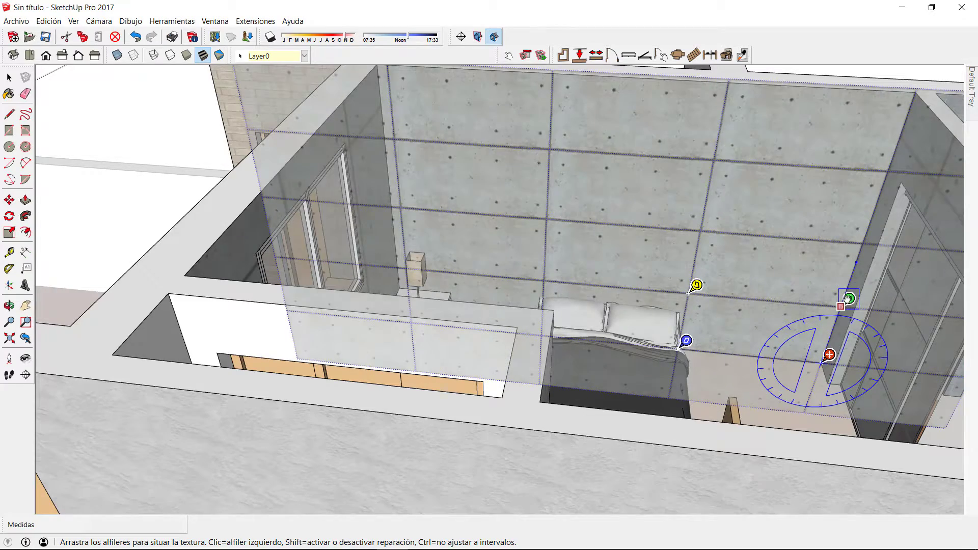
{"action": "left_click_drag", "start_coordinate": [846, 298], "coordinate": [850, 292]}
{"action": "scroll", "coordinate": [741, 219], "scroll_direction": "down", "scroll_amount": 2}
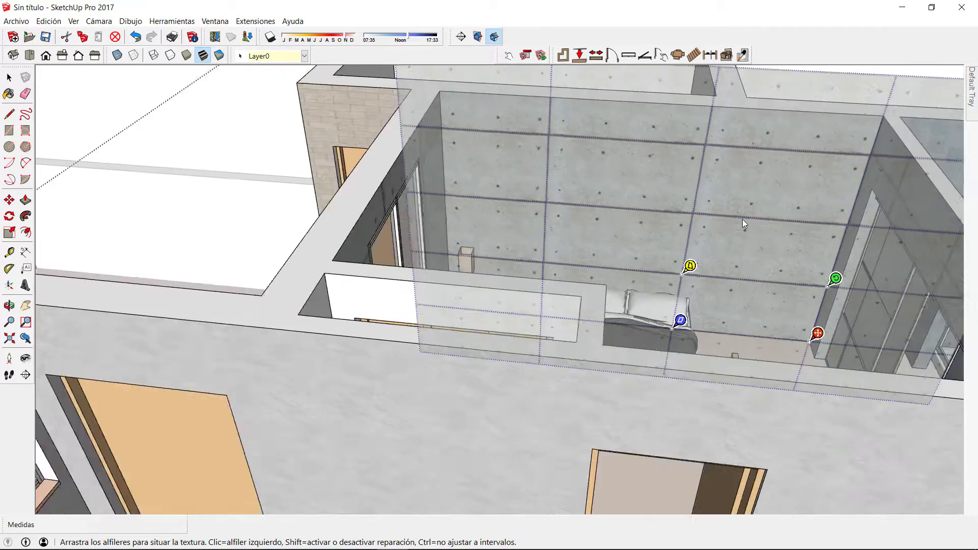
{"action": "middle_click_drag", "start_coordinate": [742, 219], "coordinate": [730, 166], "text": "shift"}
{"action": "right_click", "coordinate": [591, 249]}
{"action": "left_click", "coordinate": [627, 257]}
Apply the rescaled concrete panel texture to the remaining bedroom walls.
{"action": "mouse_move", "coordinate": [969, 98]}
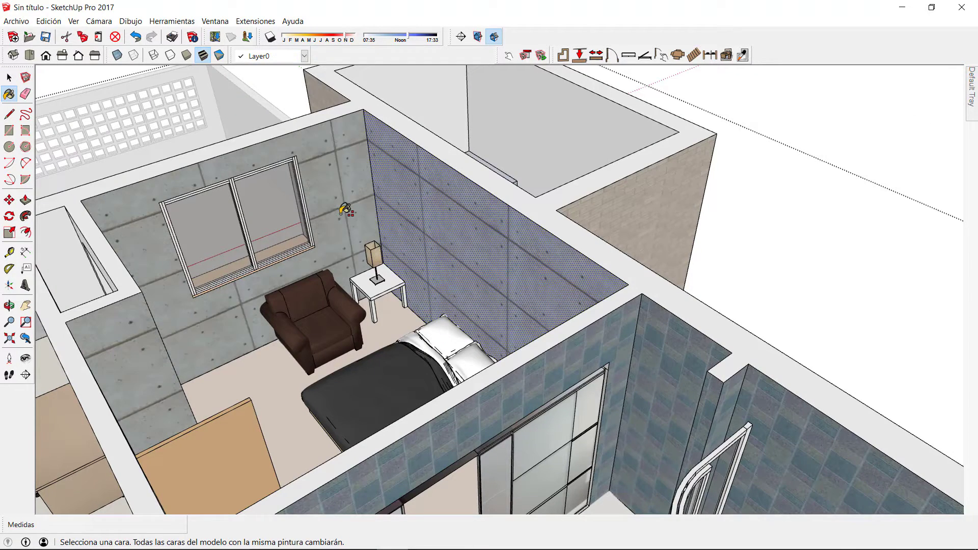
{"action": "mouse_move", "coordinate": [345, 210]}
{"action": "middle_mouse_down"}
{"action": "mouse_move", "coordinate": [161, 230]}
{"action": "mouse_move", "coordinate": [404, 299]}
{"action": "mouse_move", "coordinate": [127, 293]}
{"action": "mouse_move", "coordinate": [561, 316]}
{"action": "mouse_move", "coordinate": [640, 295]}
{"action": "mouse_move", "coordinate": [572, 284]}
{"action": "mouse_move", "coordinate": [596, 295]}
{"action": "mouse_move", "coordinate": [559, 302]}
{"action": "middle_mouse_up"}
{"action": "key", "text": "b"}
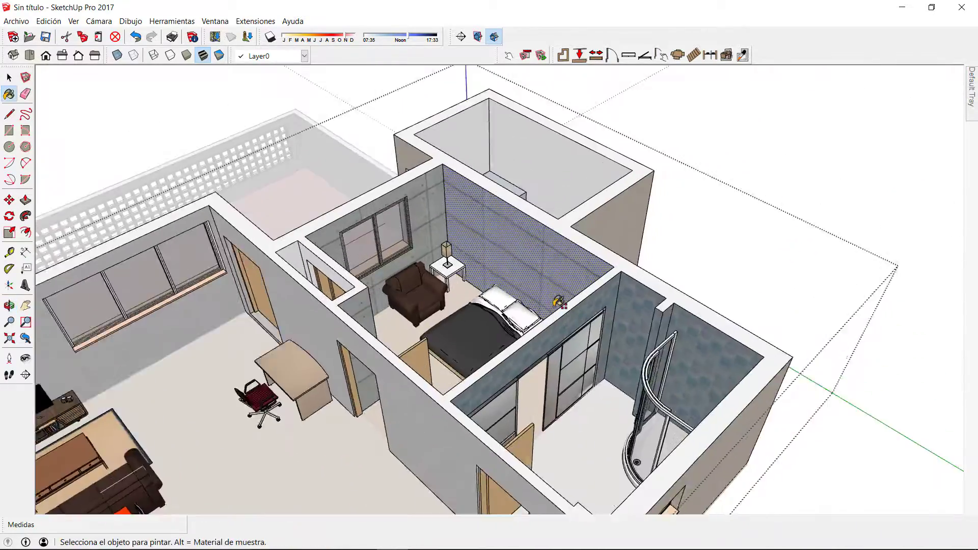
Select the inner wall faces of the small annex room beside the bedroom and paint them with Concreto pulido nuevo.
{"action": "scroll", "coordinate": [558, 260], "scroll_direction": "up", "scroll_amount": 2}
{"action": "key", "text": "space"}
{"action": "left_click", "coordinate": [544, 131]}
{"action": "mouse_move", "coordinate": [544, 131]}
{"action": "middle_mouse_down"}
{"action": "mouse_move", "coordinate": [459, 124]}
{"action": "mouse_move", "coordinate": [625, 197]}
{"action": "mouse_move", "coordinate": [575, 260]}
{"action": "middle_mouse_up"}
{"action": "left_click", "coordinate": [458, 125], "text": "shift"}
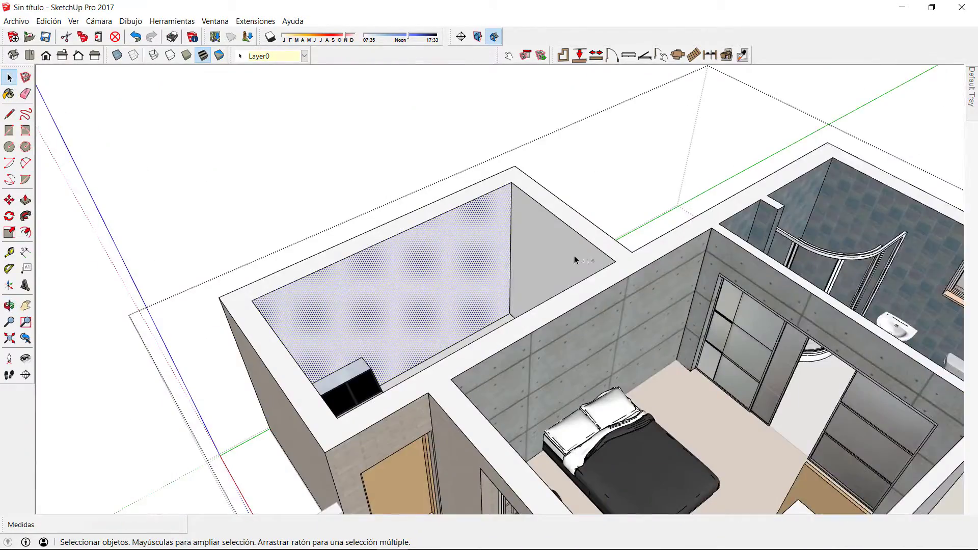
{"action": "left_click", "coordinate": [575, 260]}
{"action": "mouse_move", "coordinate": [974, 95]}
{"action": "left_click", "coordinate": [827, 329]}
{"action": "left_click", "coordinate": [441, 249]}
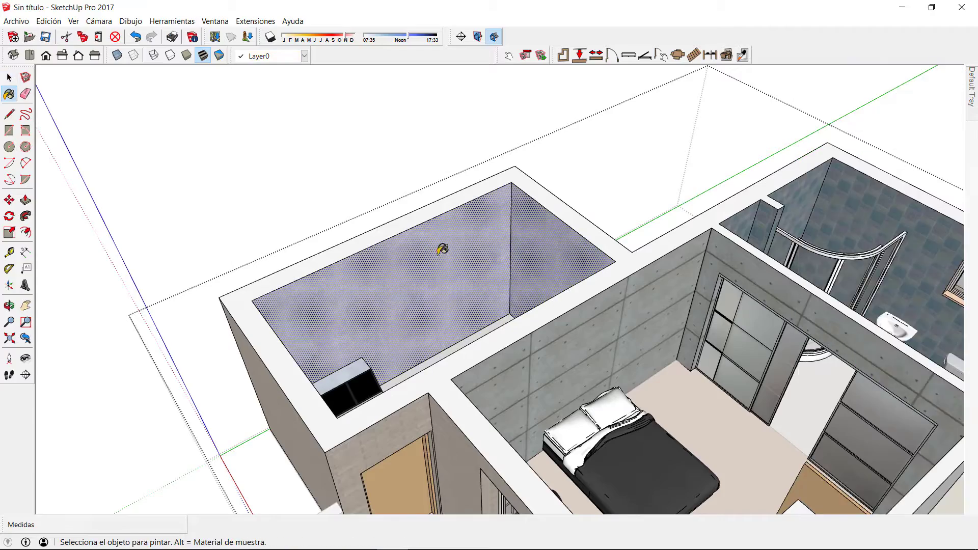
{"action": "key", "text": "space"}
{"action": "scroll", "coordinate": [486, 217], "scroll_direction": "down", "scroll_amount": 1}
{"action": "key", "text": "Escape"}
Open the bedroom's bedside table for editing and paint all its faces with Chapa de madera 01 from the Madera materials.
{"action": "middle_click_drag", "start_coordinate": [484, 214], "coordinate": [751, 228]}
{"action": "key", "text": "space"}
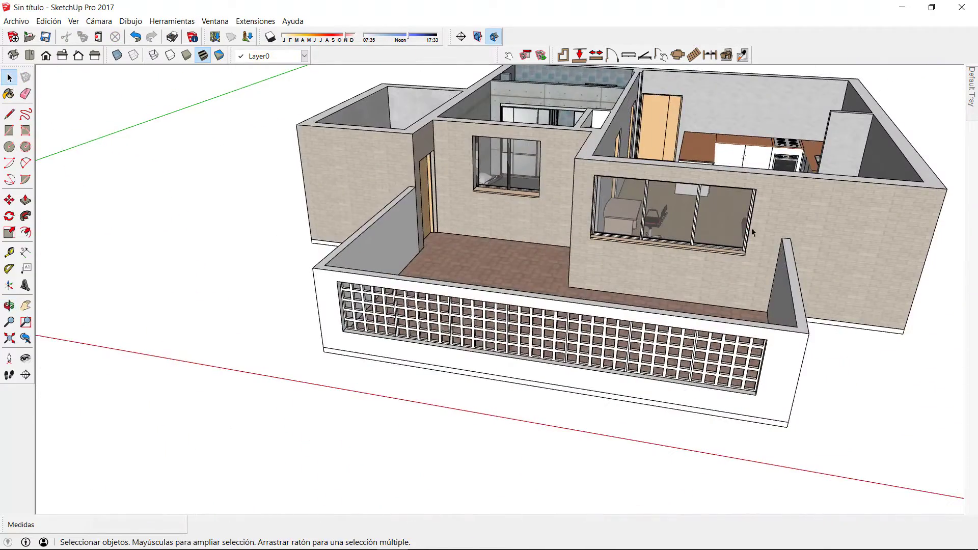
{"action": "middle_click_drag", "start_coordinate": [677, 119], "coordinate": [360, 254]}
{"action": "scroll", "coordinate": [576, 239], "scroll_direction": "up", "scroll_amount": 3}
{"action": "middle_click_drag", "start_coordinate": [576, 240], "coordinate": [487, 246]}
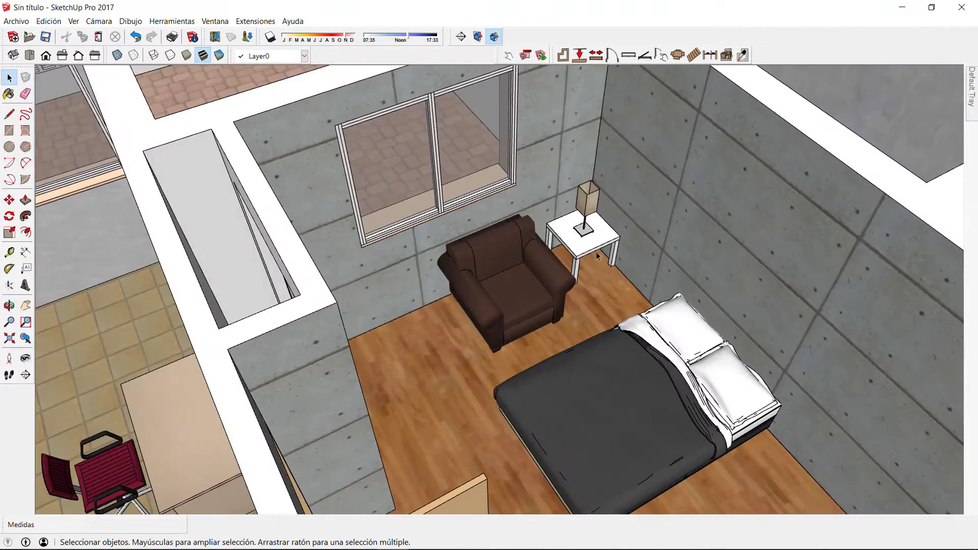
{"action": "double_click", "coordinate": [584, 251]}
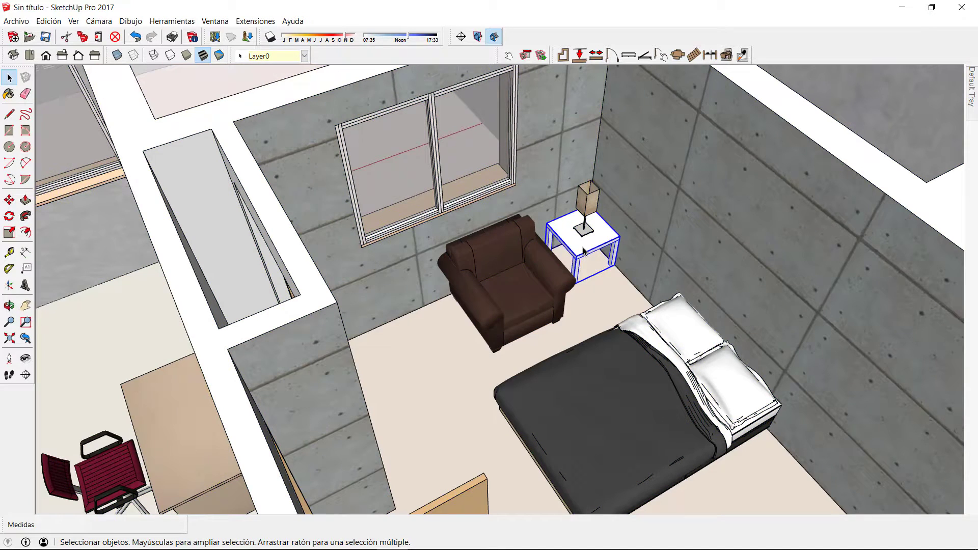
{"action": "double_click", "coordinate": [583, 251]}
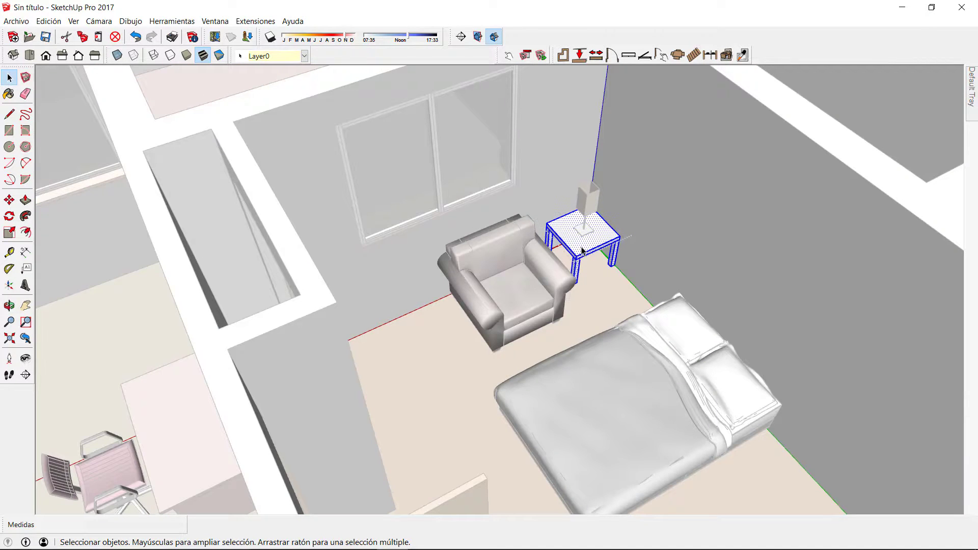
{"action": "mouse_move", "coordinate": [974, 104]}
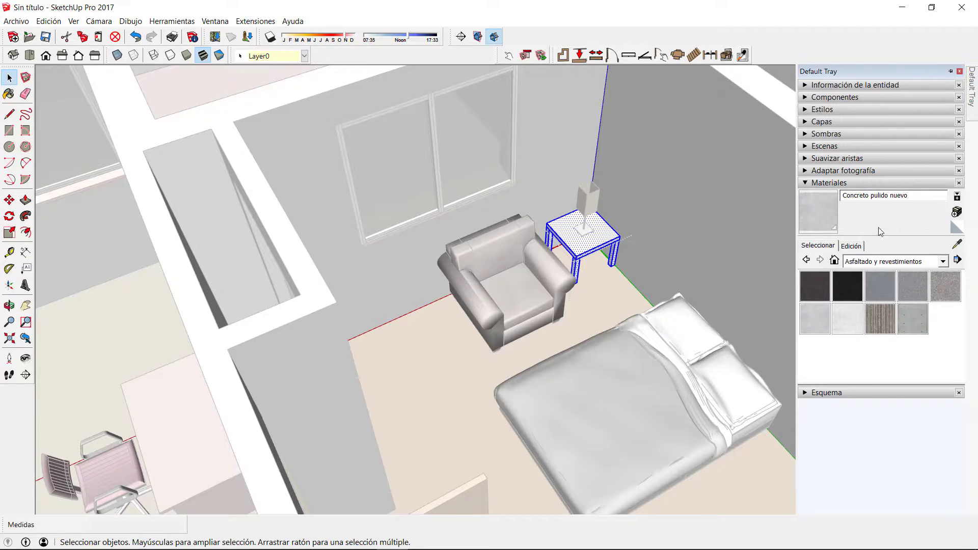
{"action": "left_click", "coordinate": [874, 262]}
{"action": "left_click", "coordinate": [884, 357]}
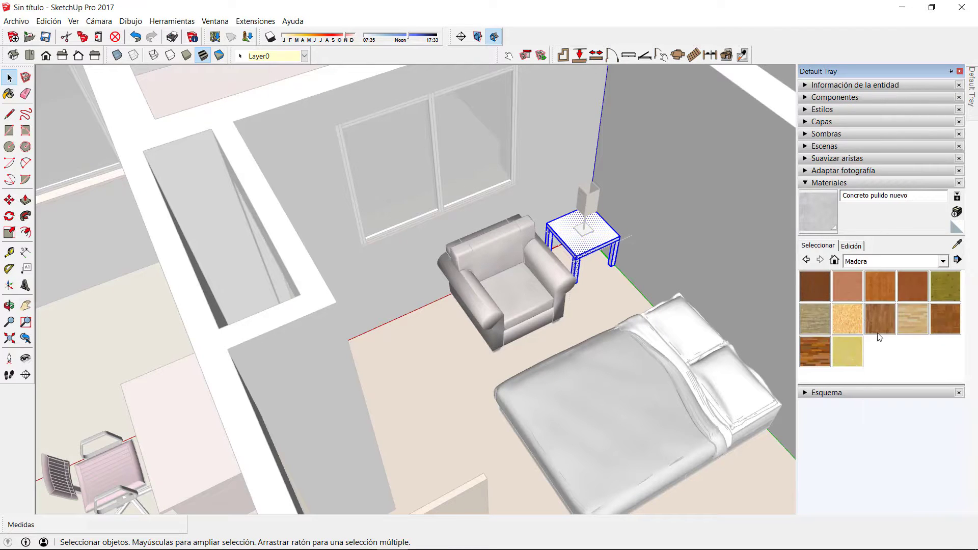
{"action": "left_click", "coordinate": [816, 291]}
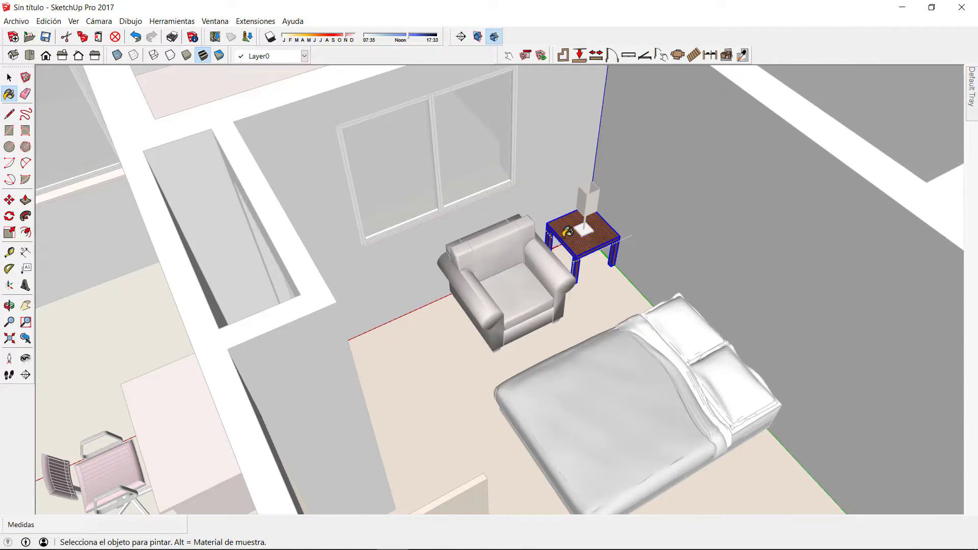
{"action": "scroll", "coordinate": [567, 232], "scroll_direction": "down", "scroll_amount": 3}
{"action": "key", "text": "space"}
{"action": "left_click", "coordinate": [504, 313]}
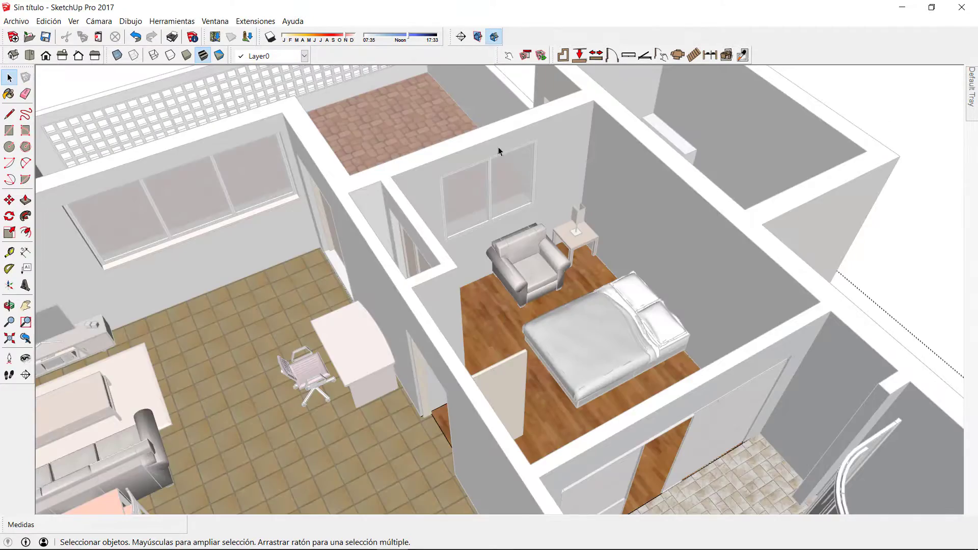
Select the whole terrace wall and paint it with a weathered wood material from the Jardinería, Vallas y vegetación collection.
{"action": "scroll", "coordinate": [316, 127], "scroll_direction": "down", "scroll_amount": 3}
{"action": "middle_click_drag", "start_coordinate": [316, 127], "coordinate": [315, 203]}
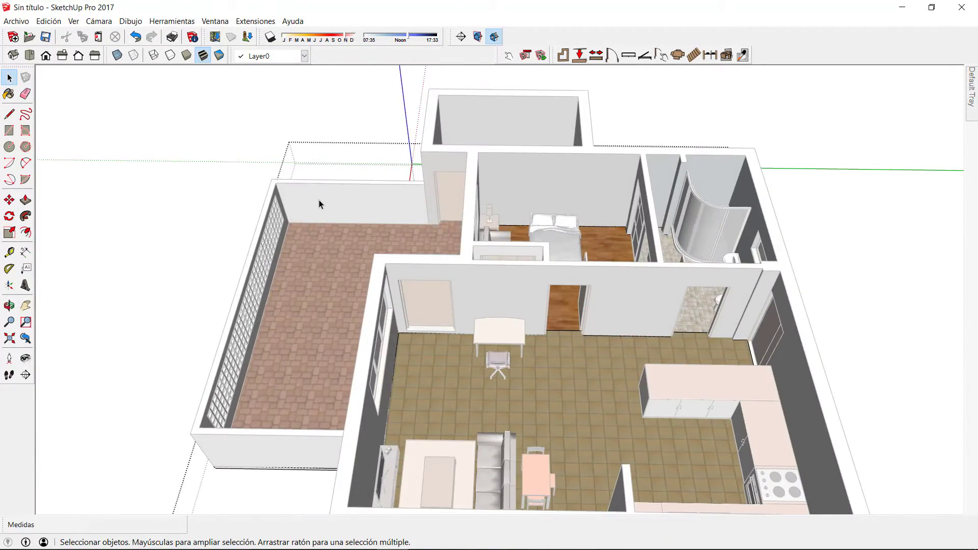
{"action": "scroll", "coordinate": [319, 200], "scroll_direction": "up", "scroll_amount": 6}
{"action": "triple_click", "coordinate": [340, 246]}
{"action": "mouse_move", "coordinate": [971, 94]}
{"action": "left_click", "coordinate": [883, 260]}
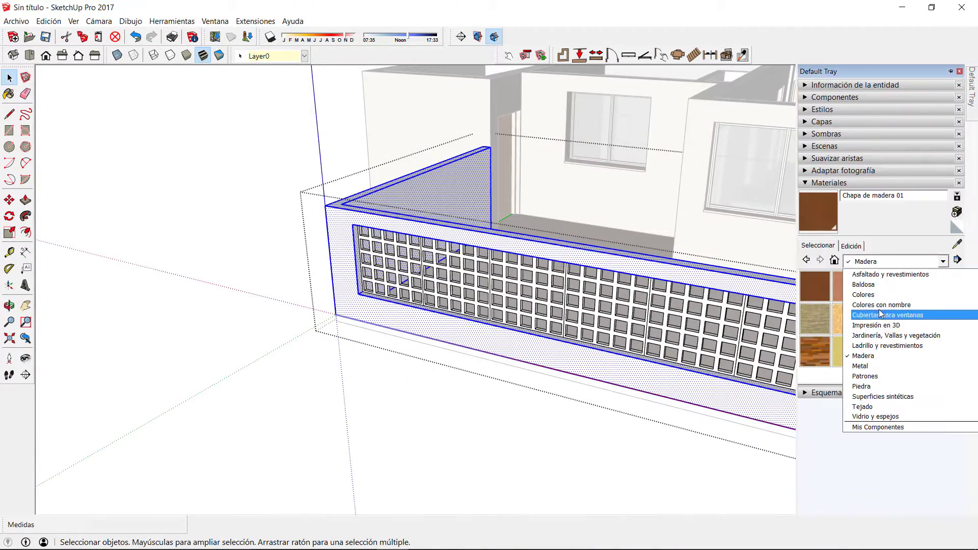
{"action": "left_click", "coordinate": [879, 337]}
{"action": "left_click", "coordinate": [872, 288]}
{"action": "left_click", "coordinate": [478, 245]}
Open the terrace lattice component, select all its faces, paint them with Granito Gris claro from Piedra, and leave the component.
{"action": "middle_click_drag", "start_coordinate": [580, 241], "coordinate": [528, 270]}
{"action": "double_click", "coordinate": [528, 273]}
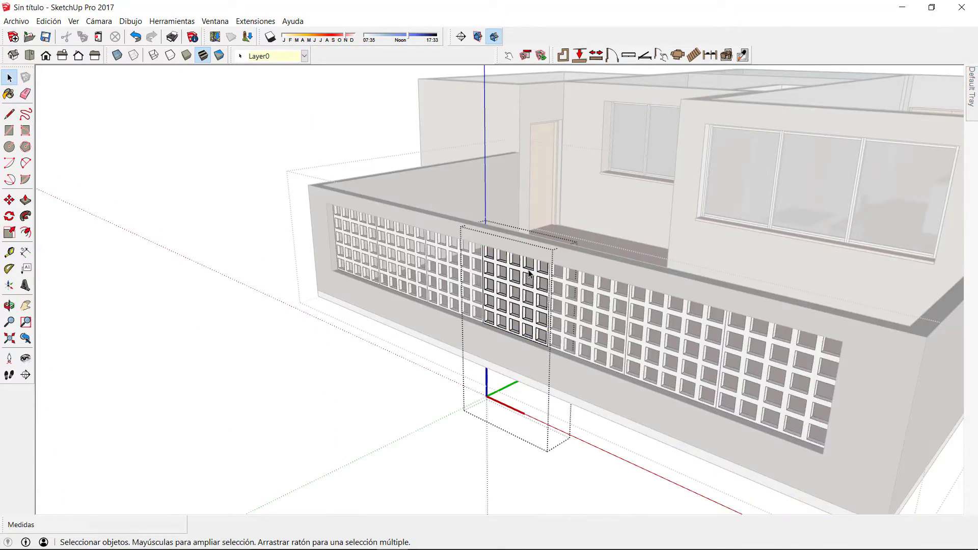
{"action": "triple_click", "coordinate": [528, 273]}
{"action": "left_click", "coordinate": [872, 261]}
{"action": "left_click", "coordinate": [869, 386]}
{"action": "left_click", "coordinate": [815, 288]}
{"action": "left_click", "coordinate": [538, 287]}
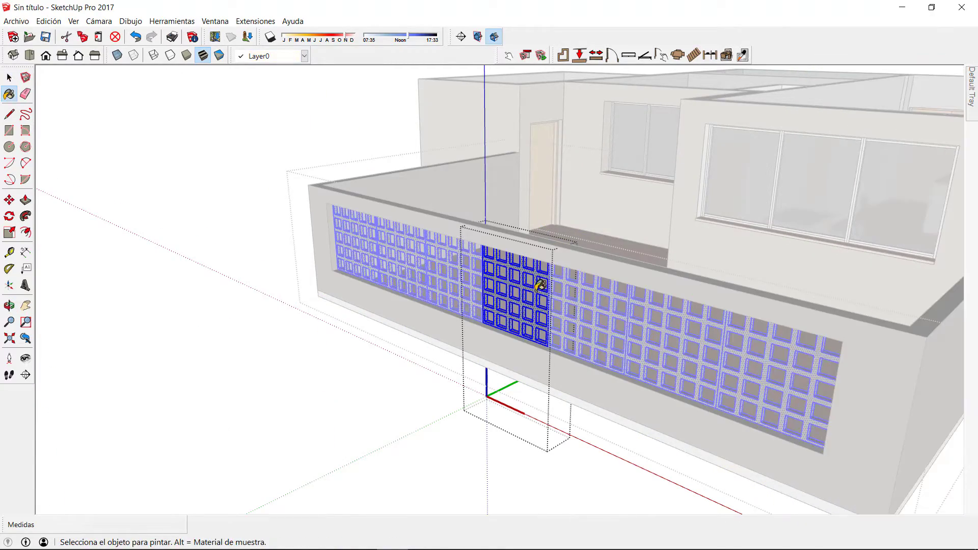
{"action": "key", "text": "space"}
{"action": "left_click", "coordinate": [703, 268]}
{"action": "middle_click_drag", "start_coordinate": [703, 267], "coordinate": [795, 311]}
{"action": "left_click", "coordinate": [677, 271]}
View the house from above and hide the Floor layer.
{"action": "middle_click_drag", "start_coordinate": [285, 203], "coordinate": [455, 160]}
{"action": "mouse_move", "coordinate": [972, 98]}
{"action": "middle_click_drag", "start_coordinate": [787, 275], "coordinate": [782, 293]}
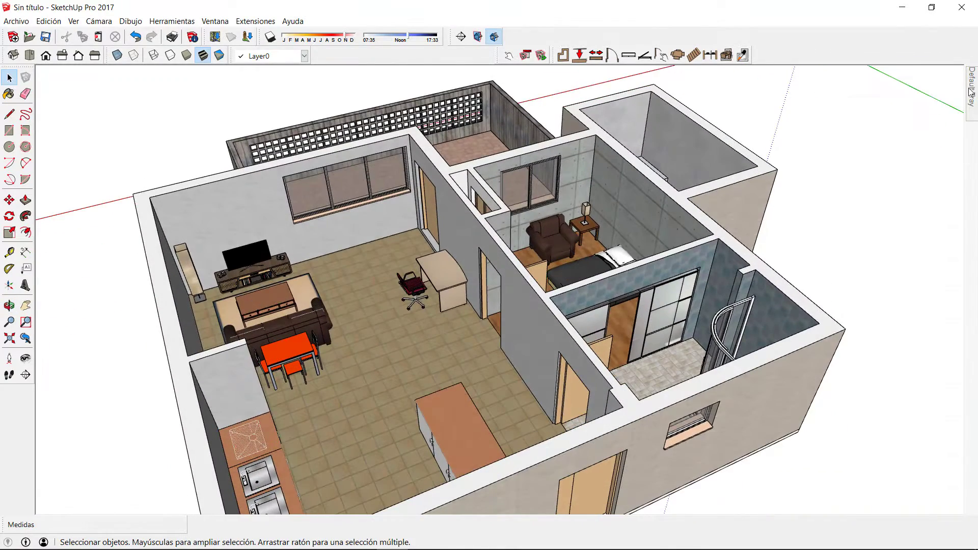
{"action": "left_click", "coordinate": [814, 123]}
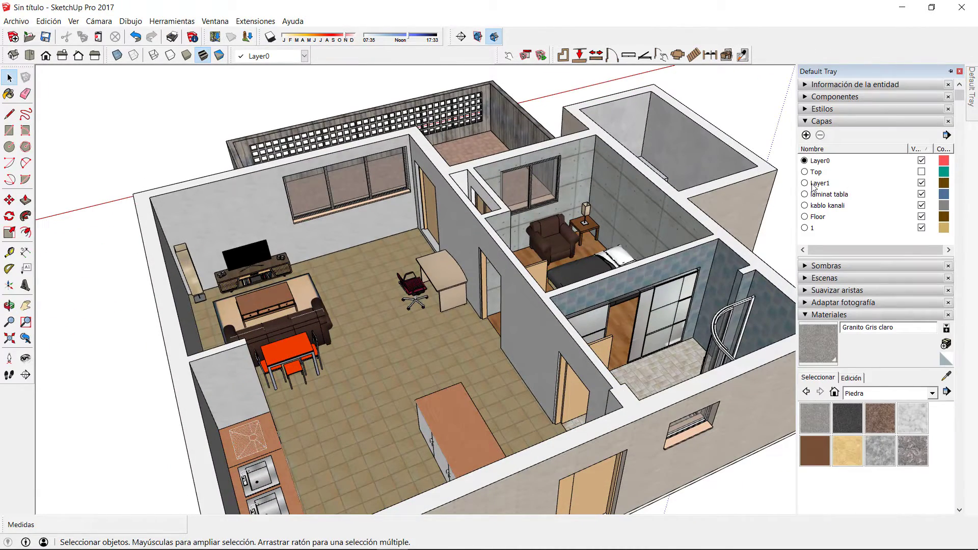
{"action": "left_click", "coordinate": [922, 217]}
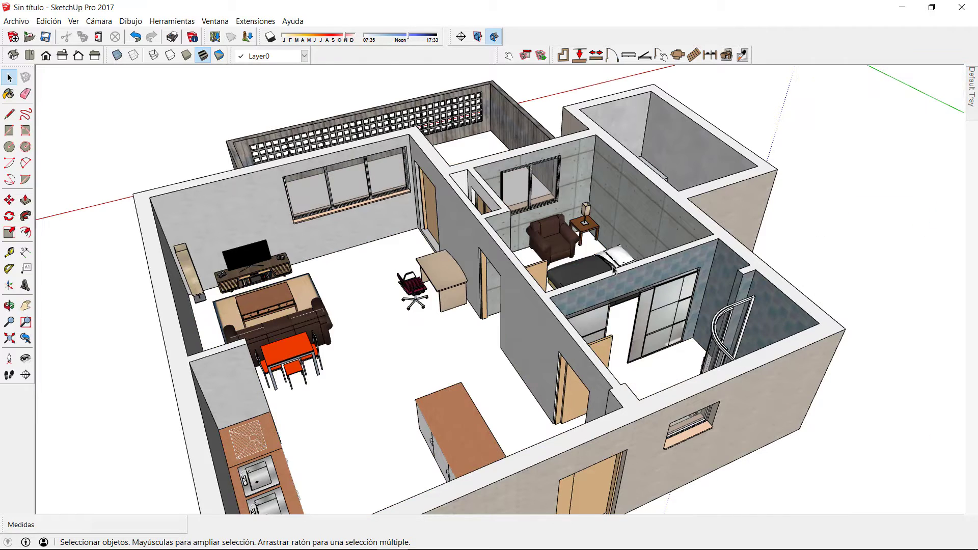
Select the house and terrace wall groups and convert them to a 2D floor plan.
{"action": "left_click", "coordinate": [474, 130]}
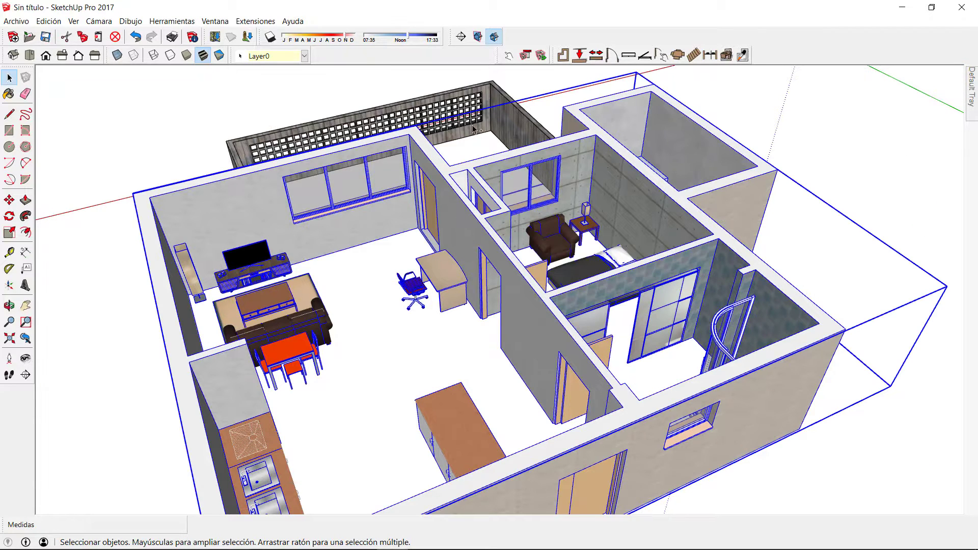
{"action": "left_click", "coordinate": [486, 94], "text": "ctrl"}
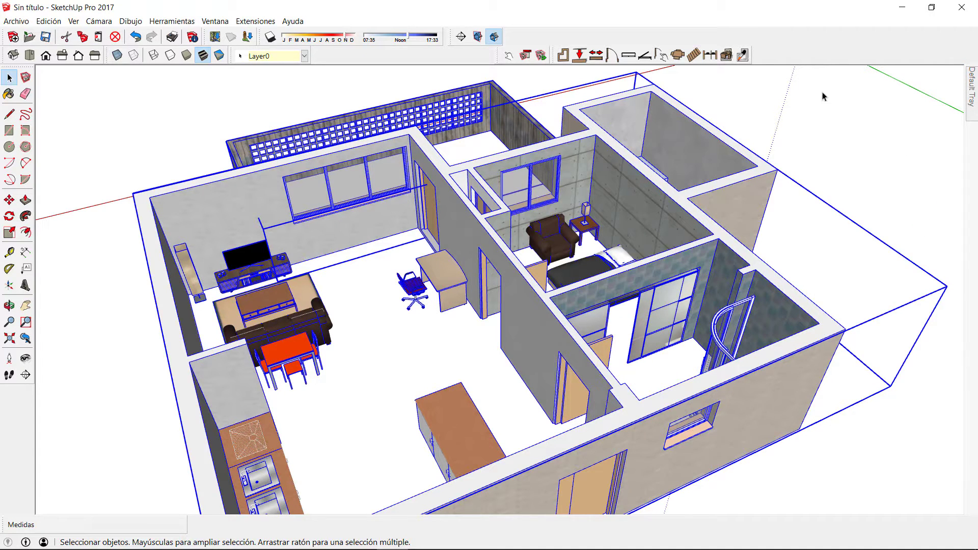
{"action": "left_click", "coordinate": [727, 56]}
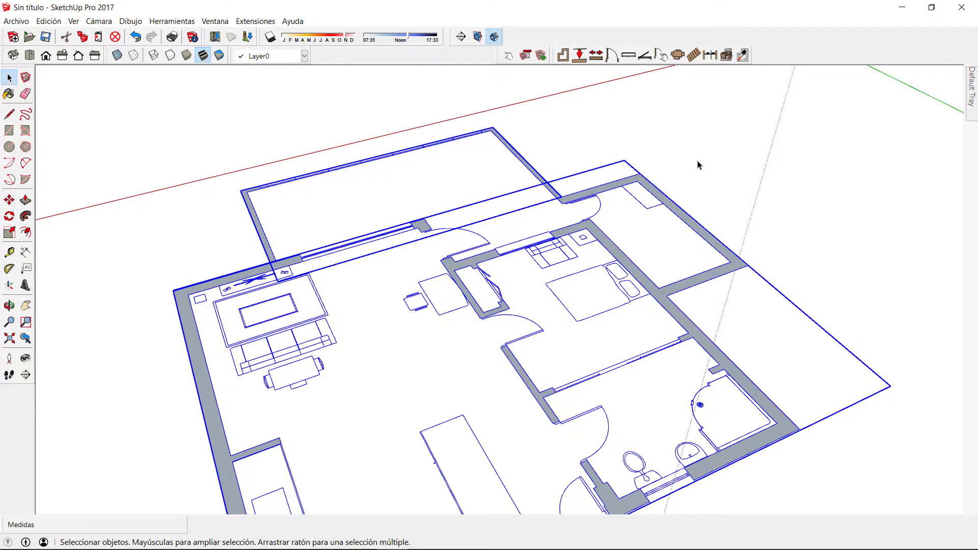
{"action": "left_click", "coordinate": [698, 164]}
{"action": "middle_click_drag", "start_coordinate": [581, 230], "coordinate": [641, 178]}
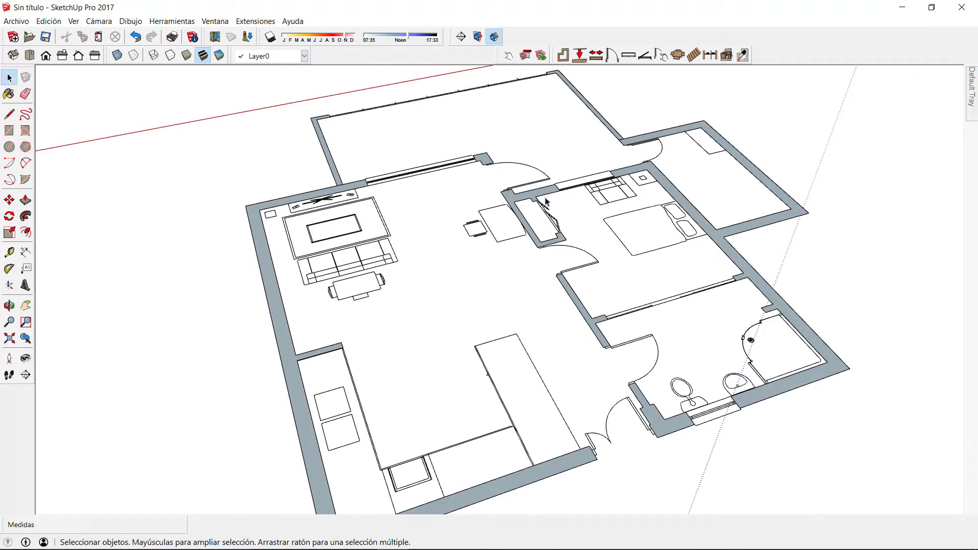
{"action": "middle_click_drag", "start_coordinate": [546, 202], "coordinate": [631, 175]}
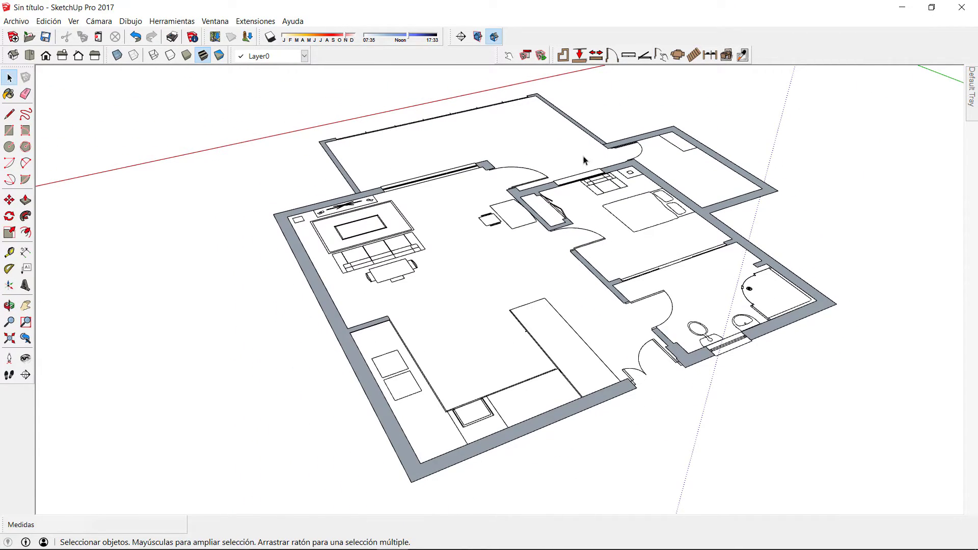
Convert the floor plan back to 3D, turn the Floor layer on again, and clear the selection.
{"action": "left_click", "coordinate": [594, 134]}
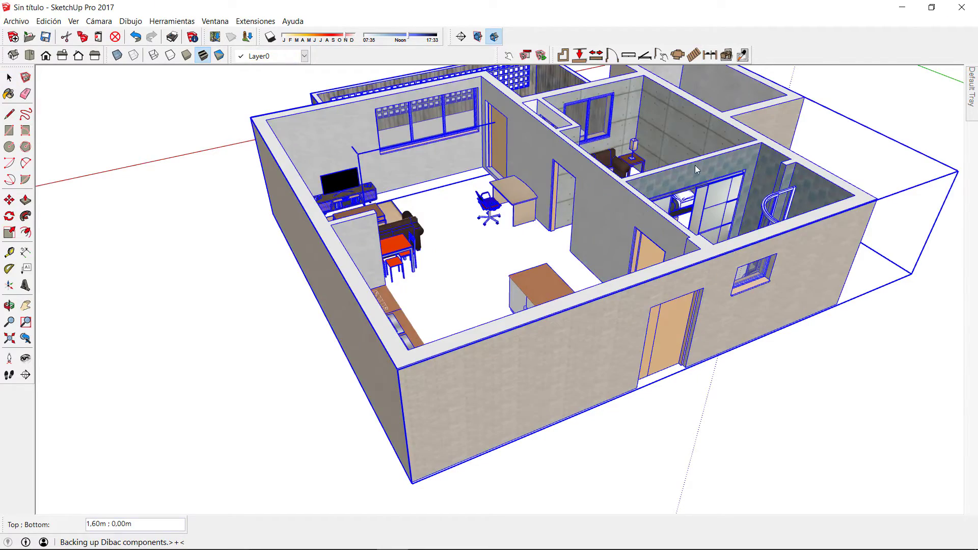
{"action": "middle_click_drag", "start_coordinate": [695, 165], "coordinate": [614, 232]}
{"action": "middle_click_drag", "start_coordinate": [591, 174], "coordinate": [725, 213]}
{"action": "mouse_move", "coordinate": [968, 100]}
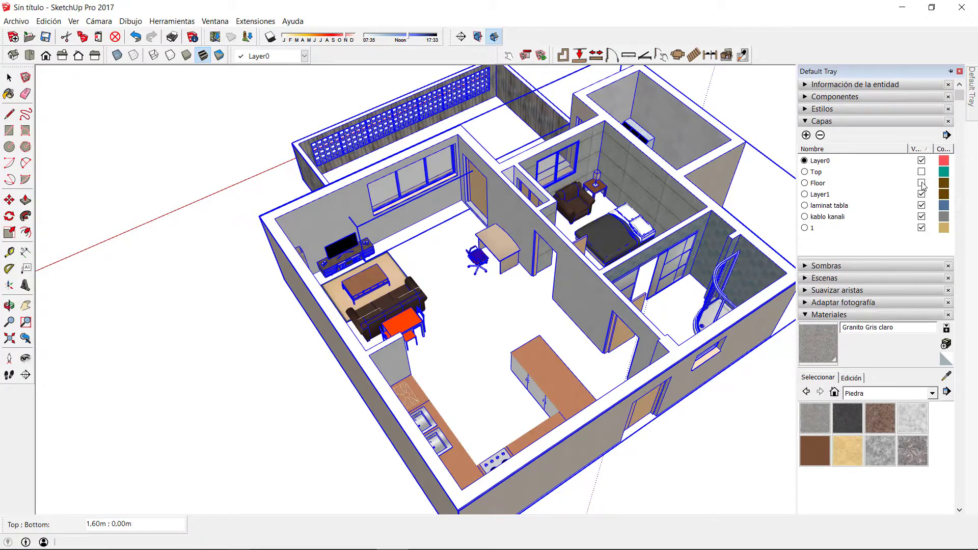
{"action": "left_click", "coordinate": [921, 183]}
{"action": "middle_click_drag", "start_coordinate": [764, 157], "coordinate": [641, 164]}
{"action": "left_click", "coordinate": [803, 146]}
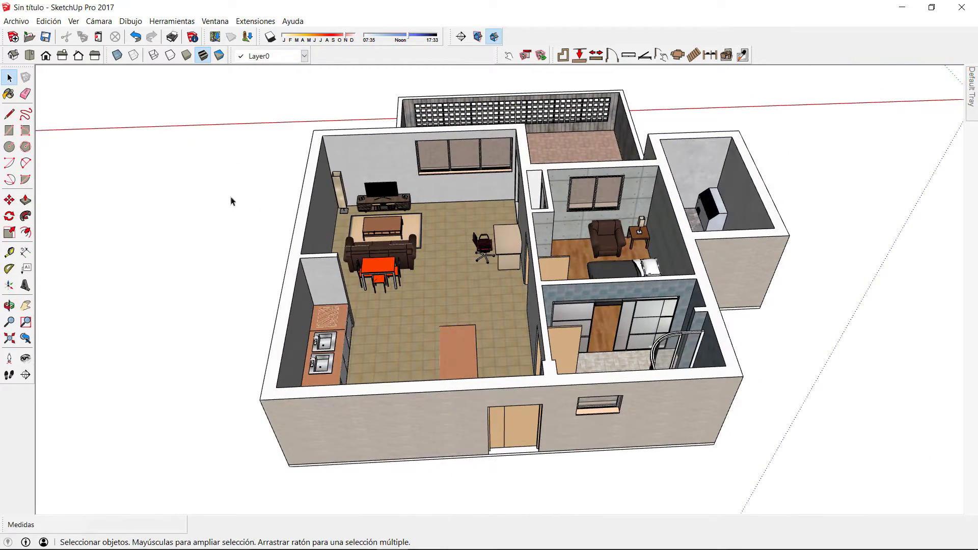
Place the camera inside the living room and turn the view toward the upper wall corner.
{"action": "left_click", "coordinate": [10, 358]}
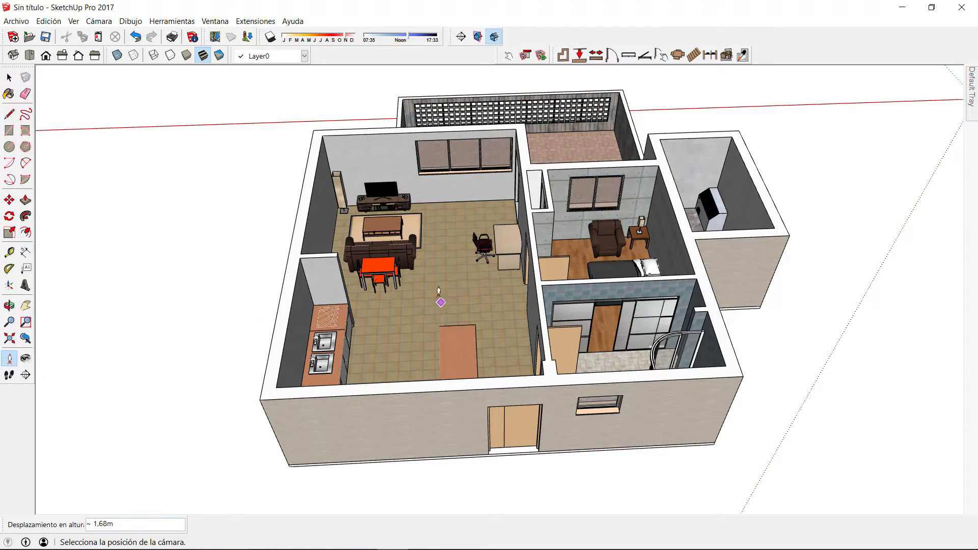
{"action": "left_click", "coordinate": [433, 289]}
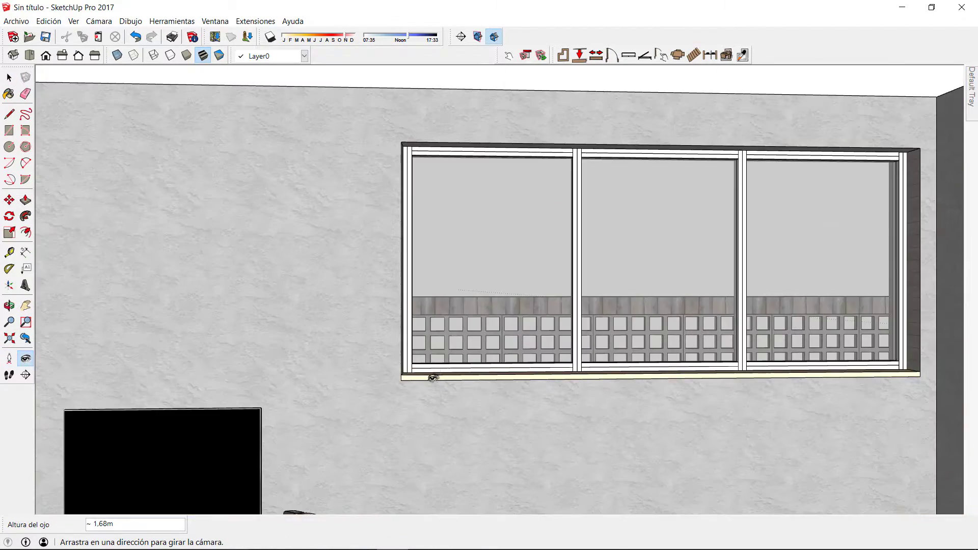
{"action": "left_click_drag", "start_coordinate": [433, 378], "coordinate": [226, 321]}
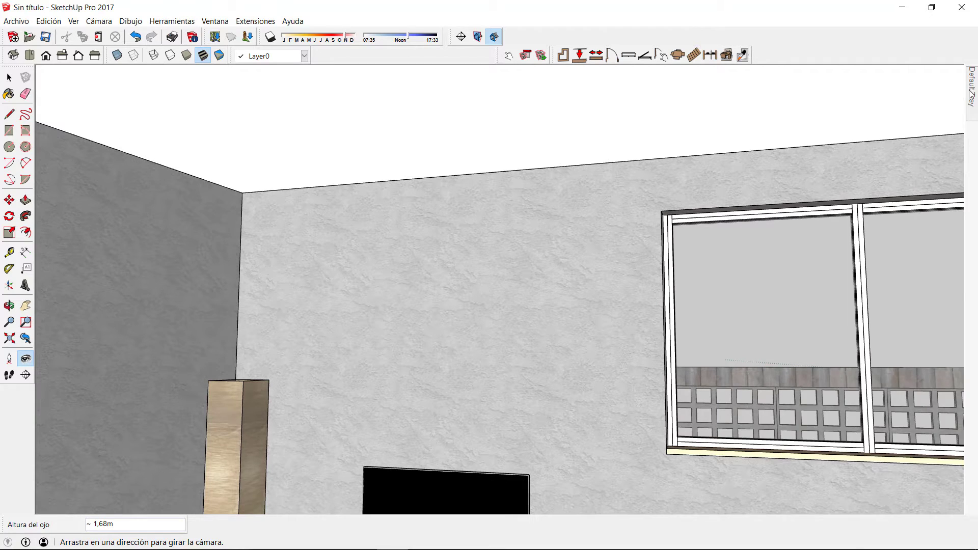
Make the Top layer visible and select the living room's ceiling face.
{"action": "mouse_move", "coordinate": [972, 93]}
{"action": "left_click", "coordinate": [922, 171]}
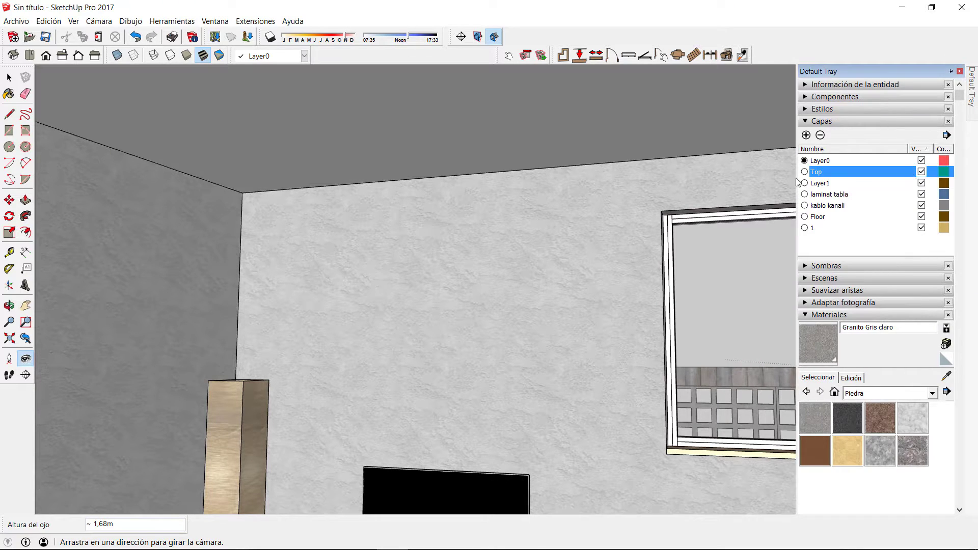
{"action": "key", "text": "space"}
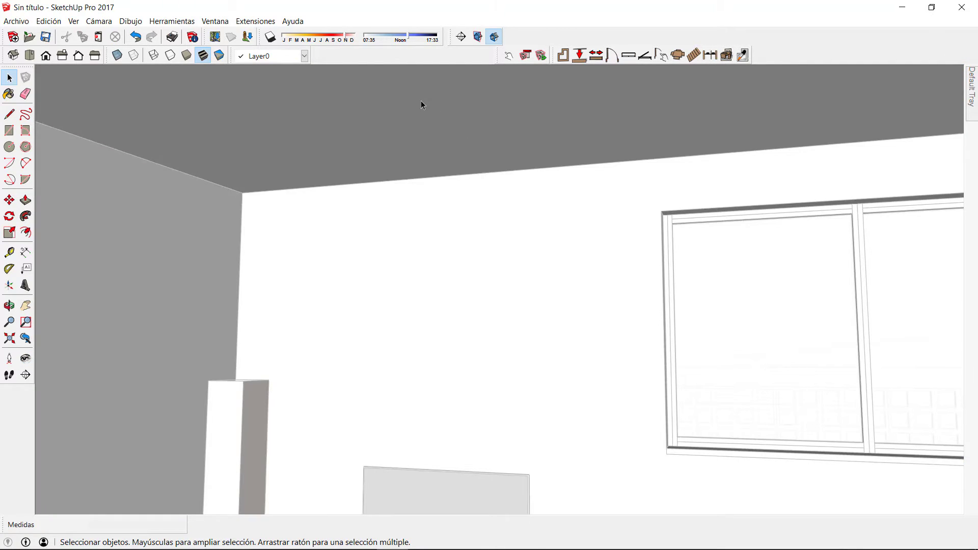
{"action": "left_click", "coordinate": [421, 100]}
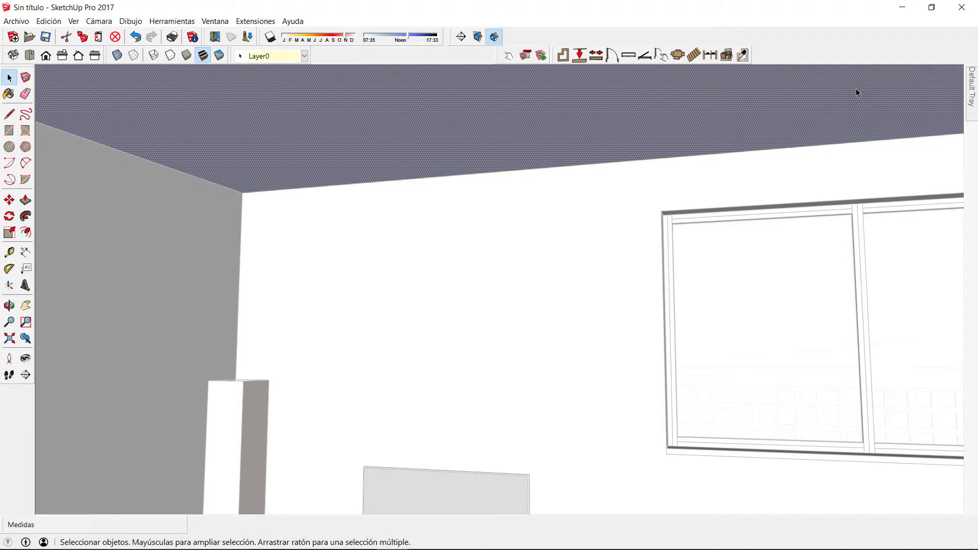